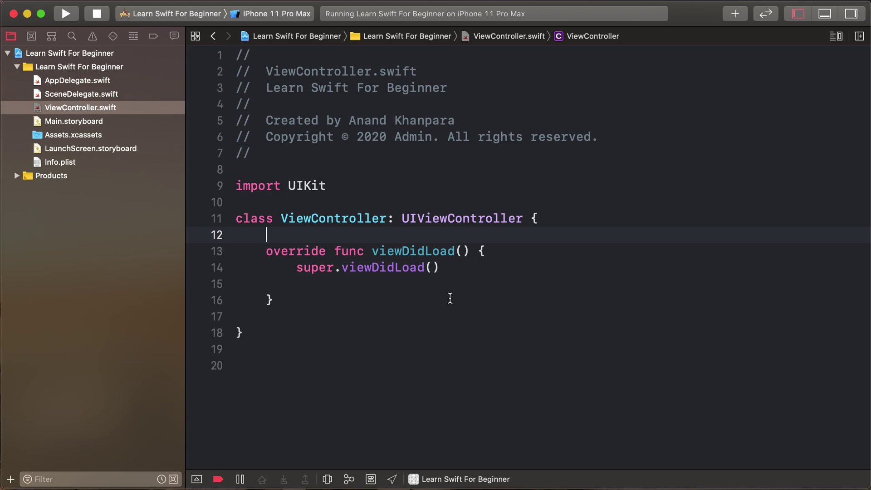
In viewDidLoad, declare progressBar as a UIProgressView using its frame initializer
left_click(419, 285)
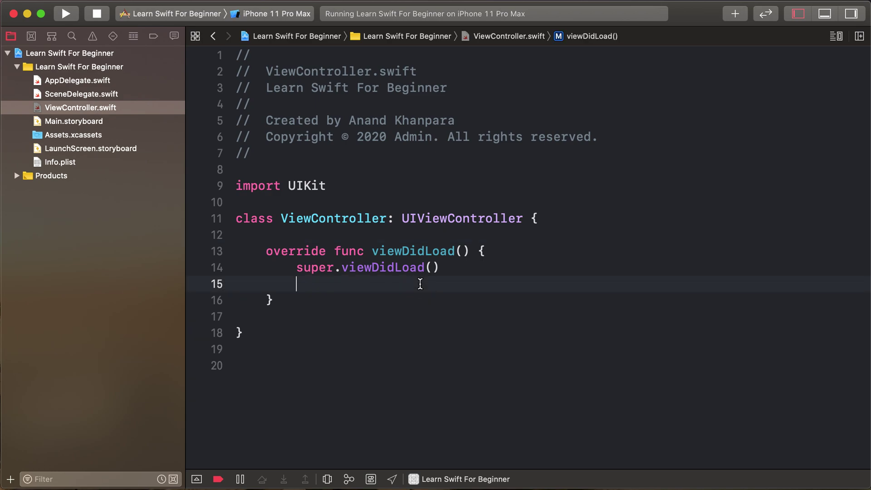
key("Return")
key("Return")
key("Up")
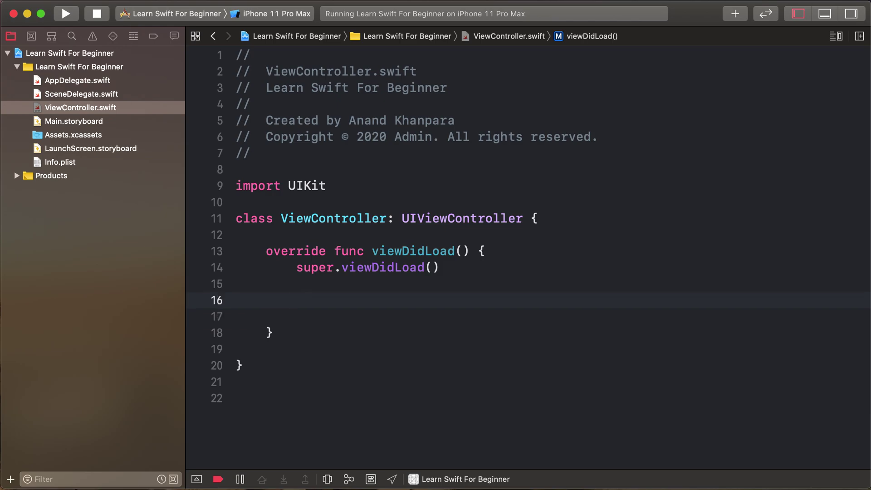
type("let ")
type("pro")
type("gree")
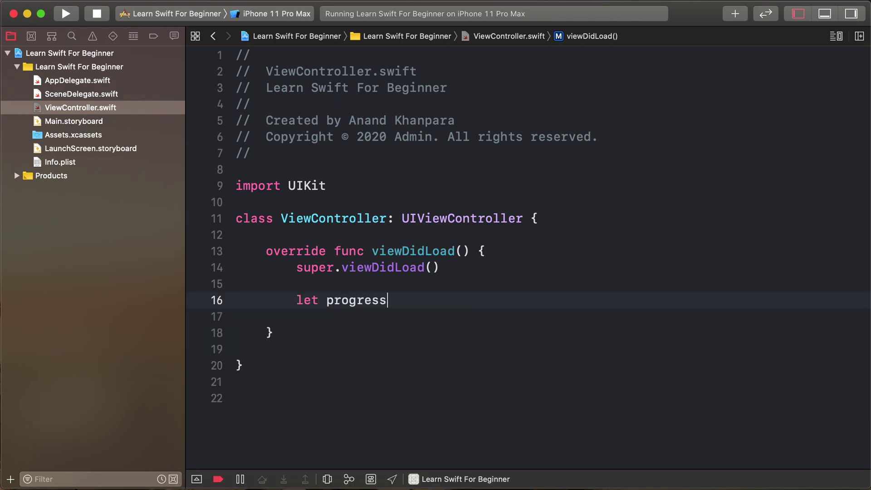
type("Bar = U")
type("IPro")
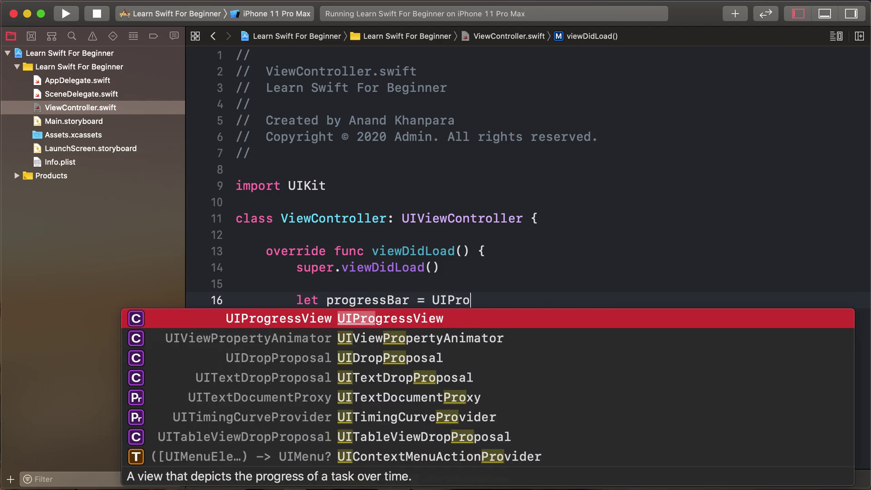
key("Return")
type("(")
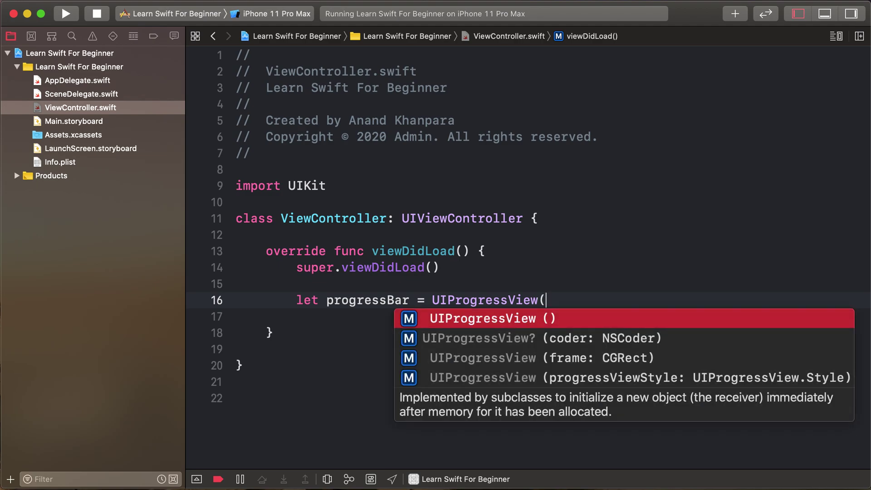
key("Down")
key("Down")
key("Return")
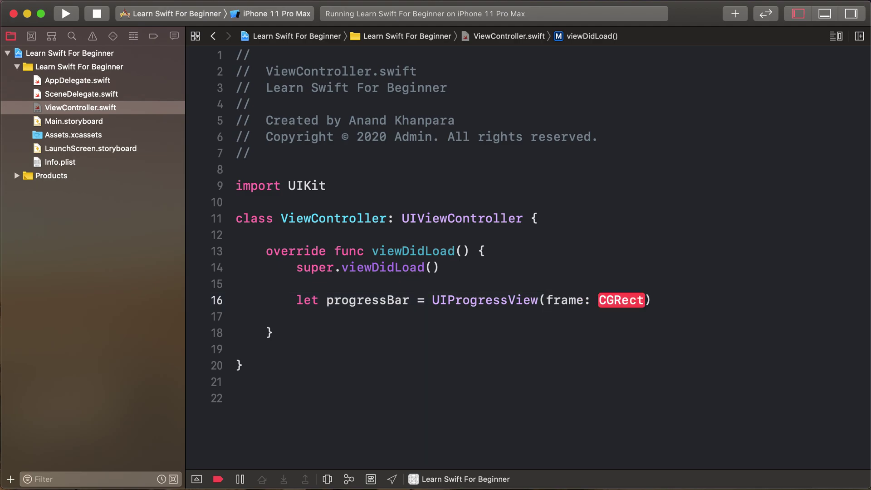
type("CGRect")
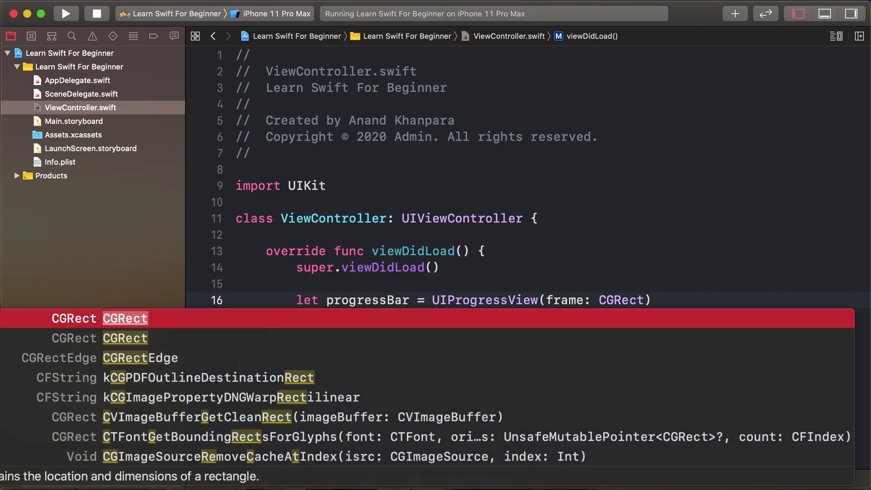
type("(")
Give progressBar a CGRect frame at x 0, y 0, width 300, height 50
key("Down")
key("Down")
key("Down")
key("Down")
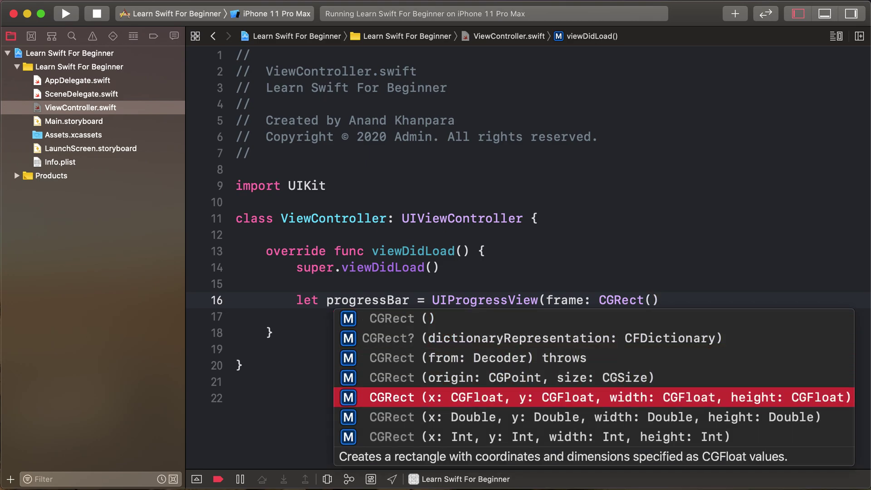
key("Return")
type("0")
key("Tab")
type("0")
key("Tab")
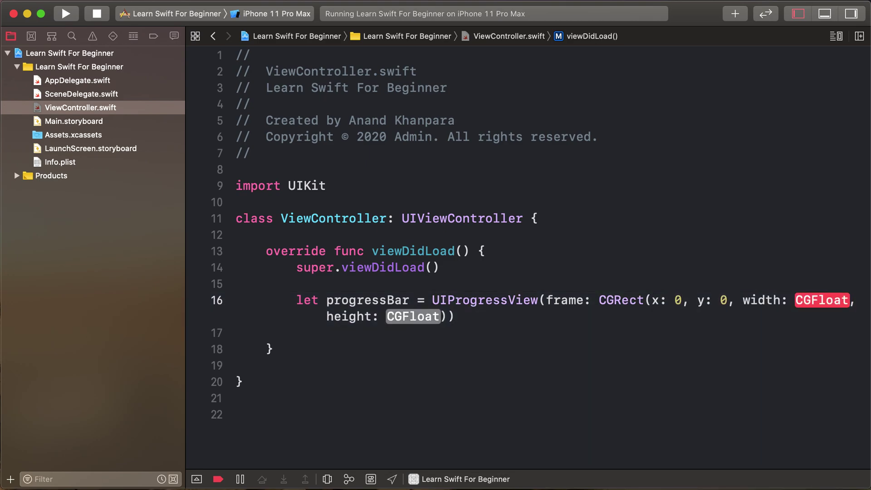
type("300")
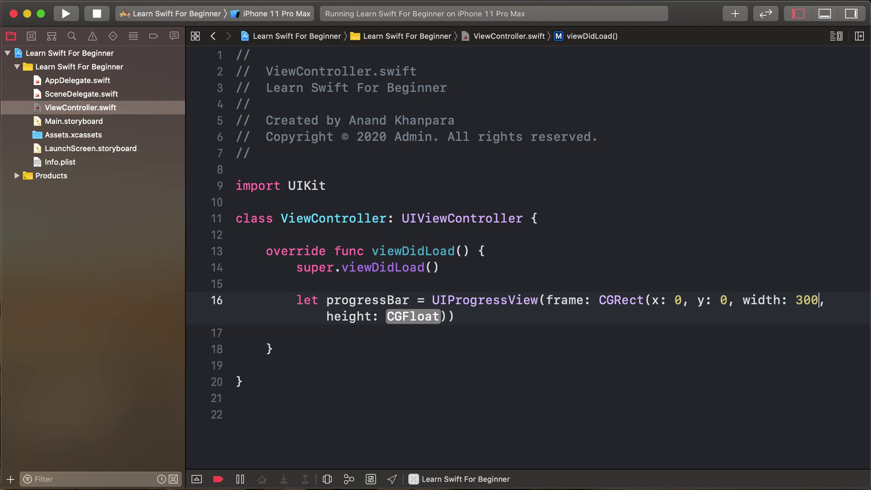
key("Tab")
type("50")
key("Right")
key("Right")
key("Return")
type("pro")
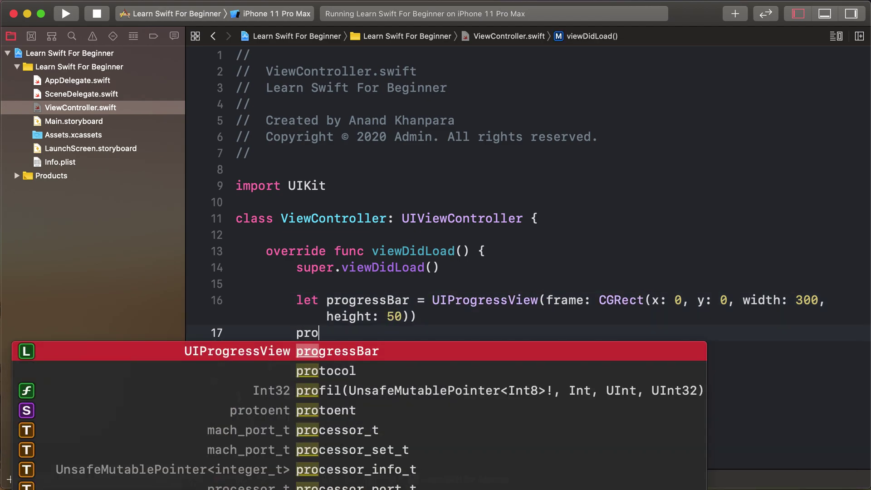
Set progressBar's starting progress to 0
key("Return")
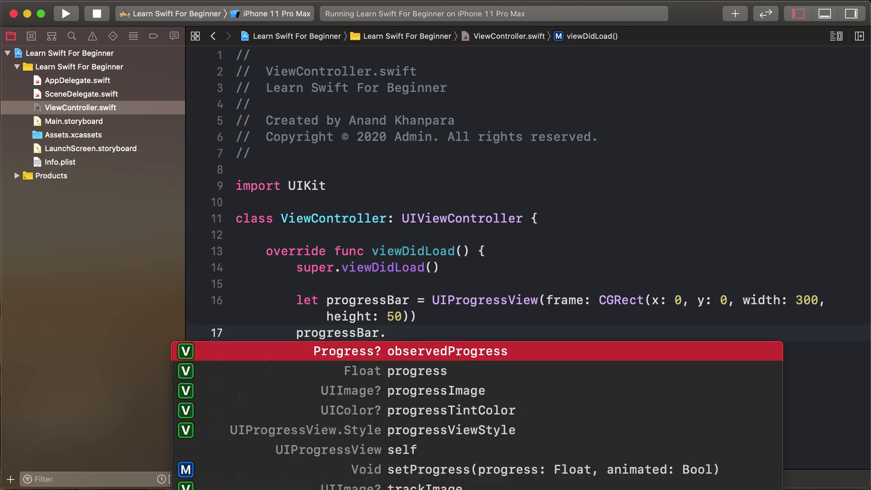
key("Down")
key("Return")
type("= 0")
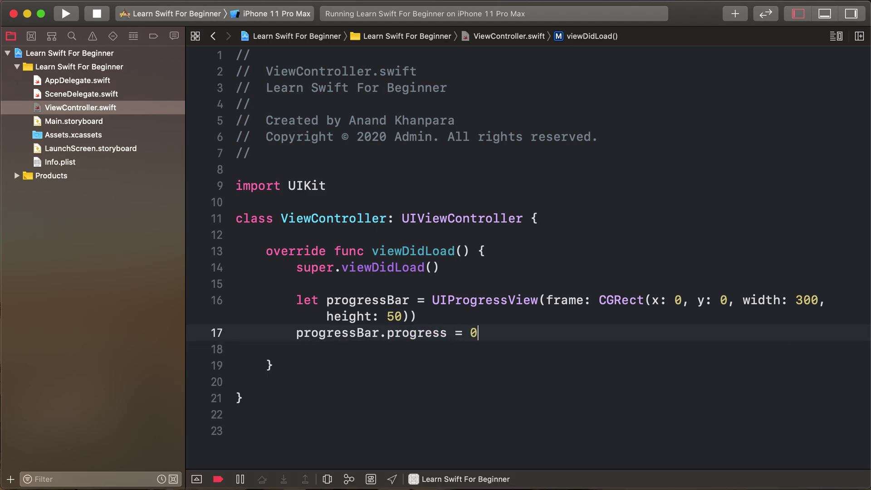
key("Return")
type("pro")
Set progressBar's progressViewStyle to .bar
key("Return")
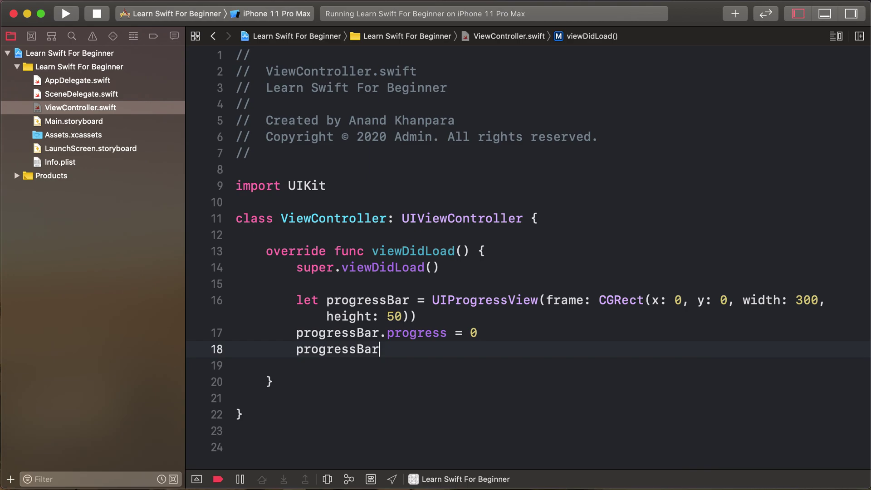
key("Down")
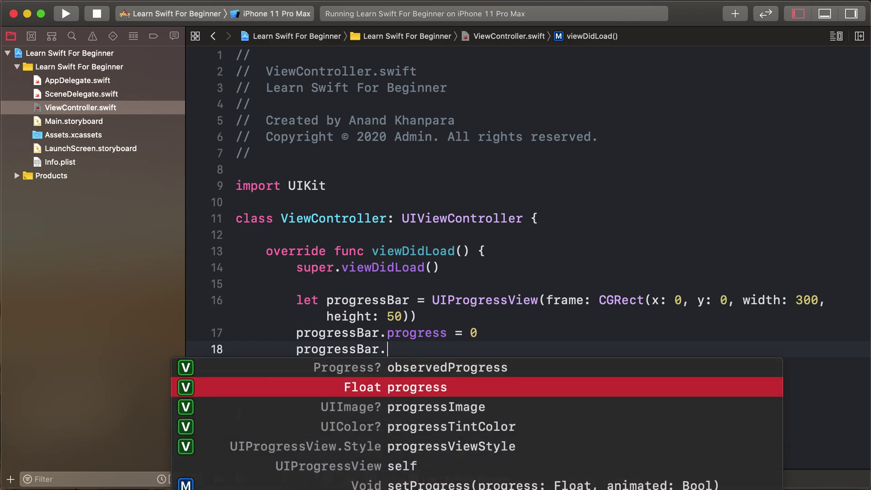
key("Down")
key("Down")
key("Down")
key("Return")
type("= .")
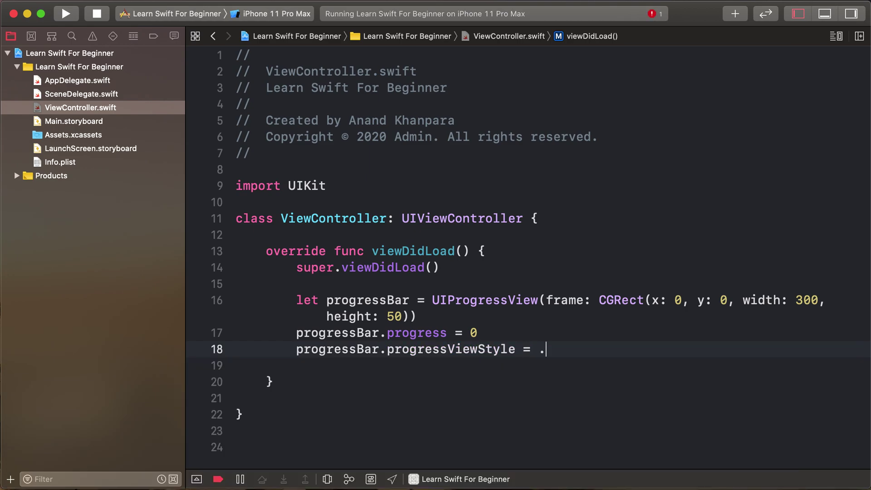
type("b")
key("Return")
key("Return")
type("progressBar.")
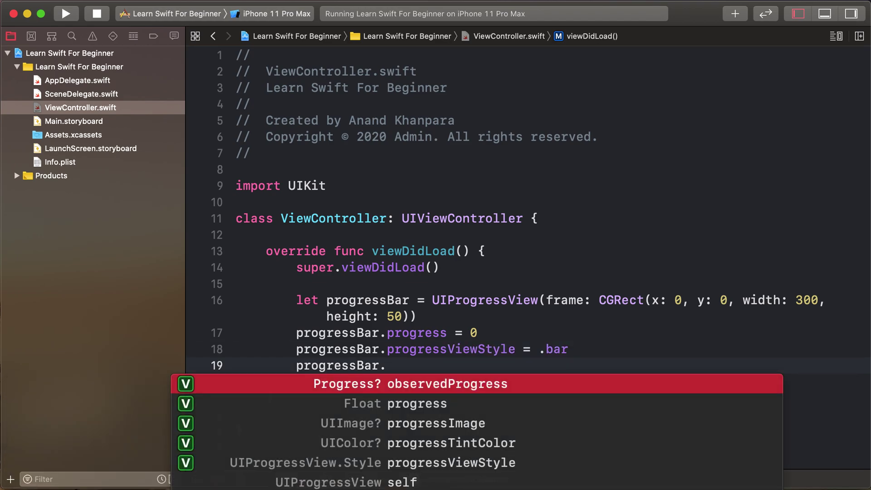
Set progressBar's progressTintColor to UIColor.red
key("Down")
key("Down")
key("Down")
key("Return")
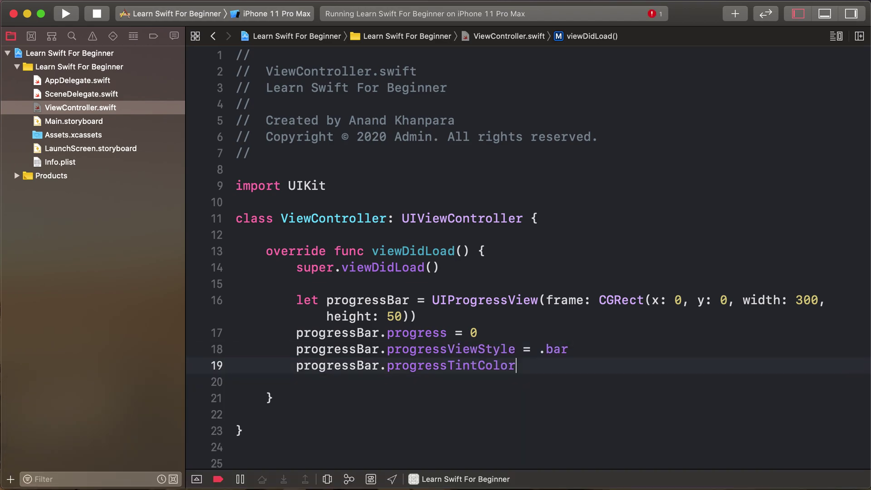
type("= U")
key("BackSpace")
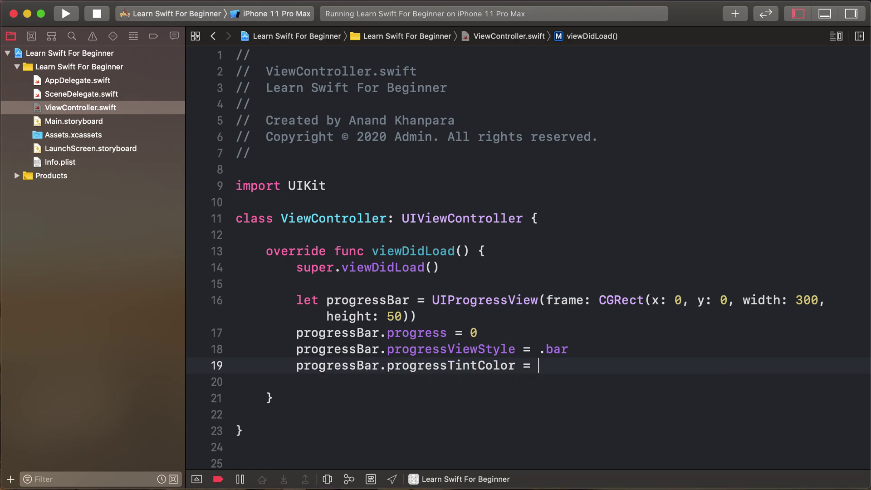
type("UIC")
key("Return")
type(".re")
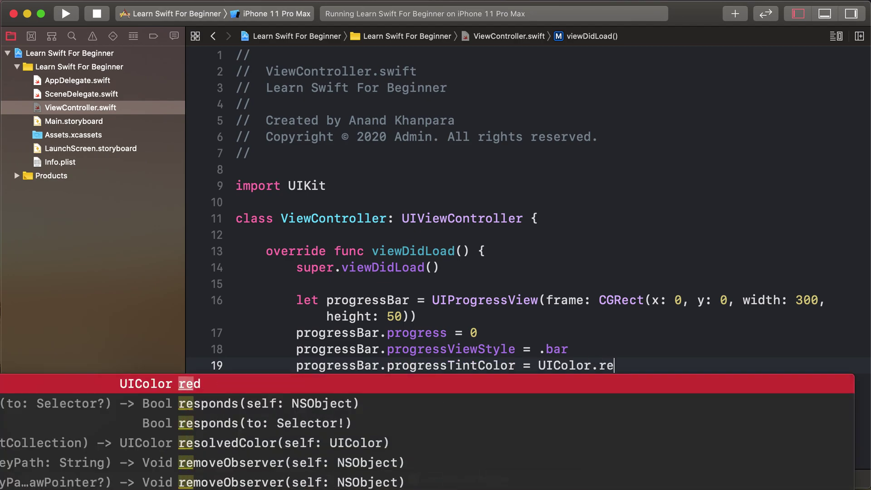
type("d")
key("Return")
key("Return")
type("pro")
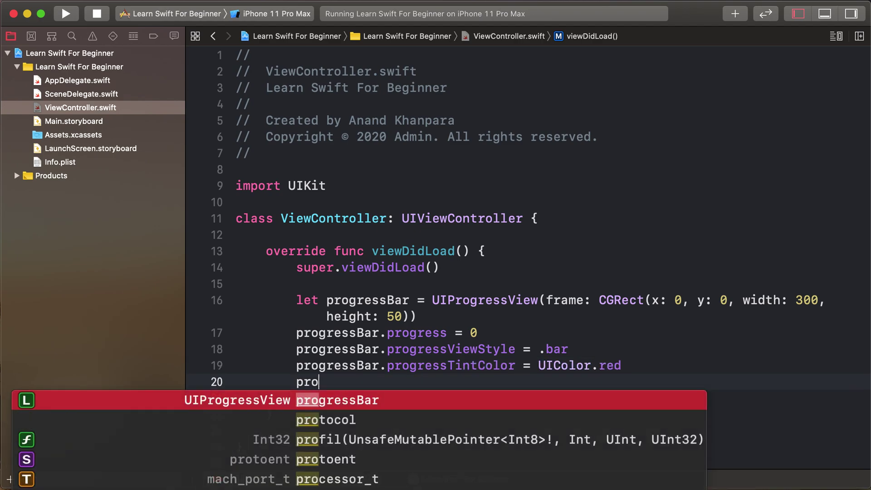
Set progressBar's backgroundColor to black with alpha component 0.04
key("Return")
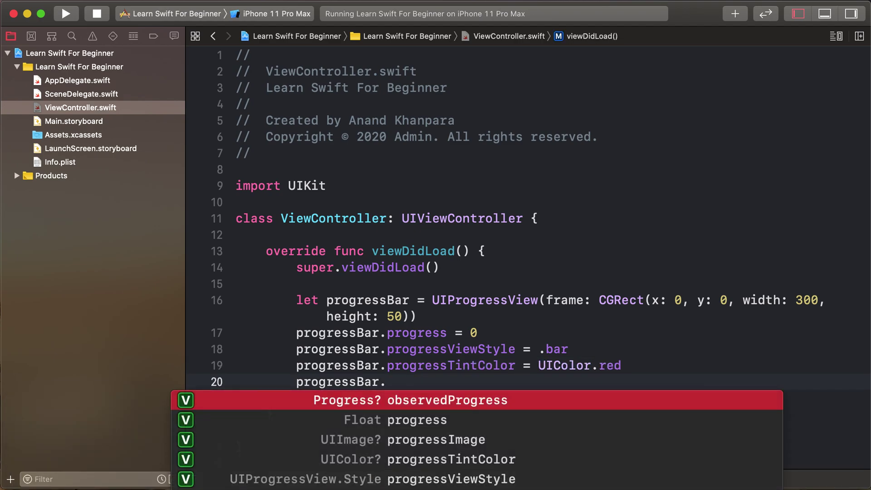
type("ba")
key("Return")
type("UI")
key("Return")
type(".ba")
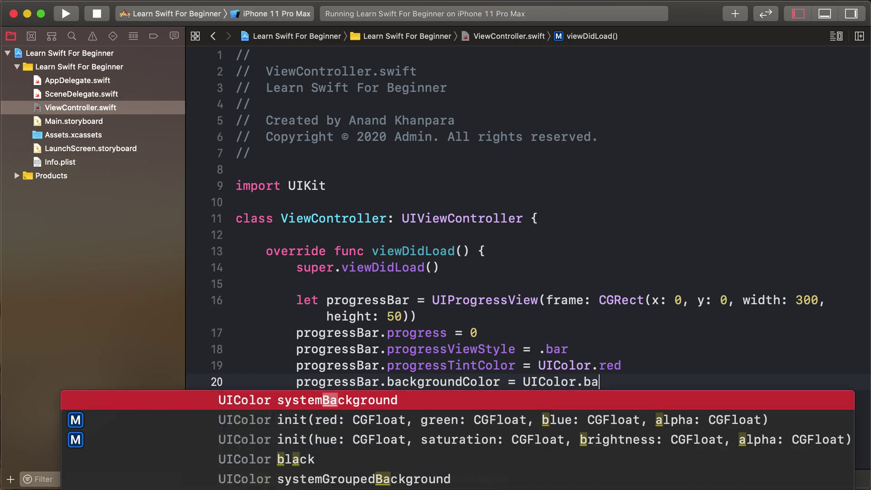
key("BackSpace")
type("la")
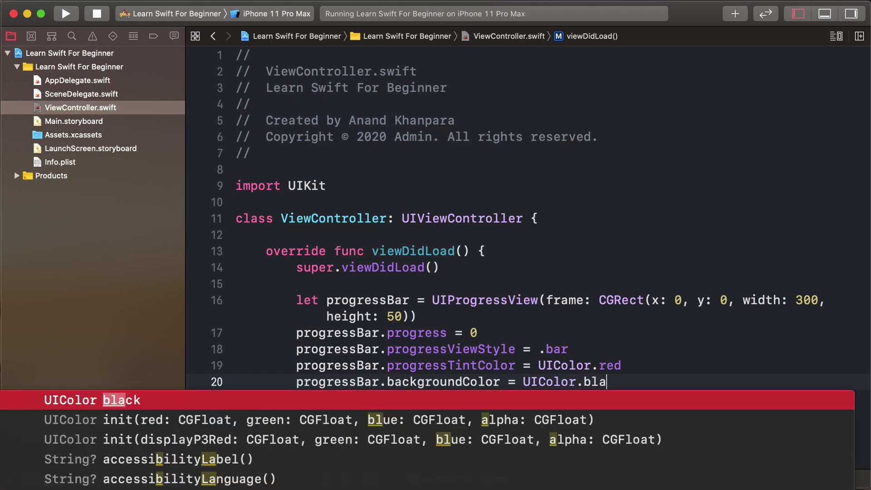
key("Return")
type(".wi")
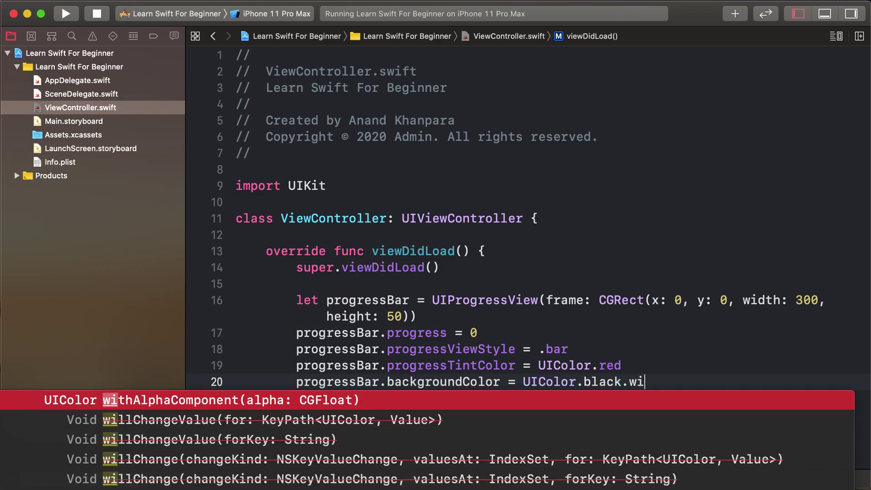
key("Return")
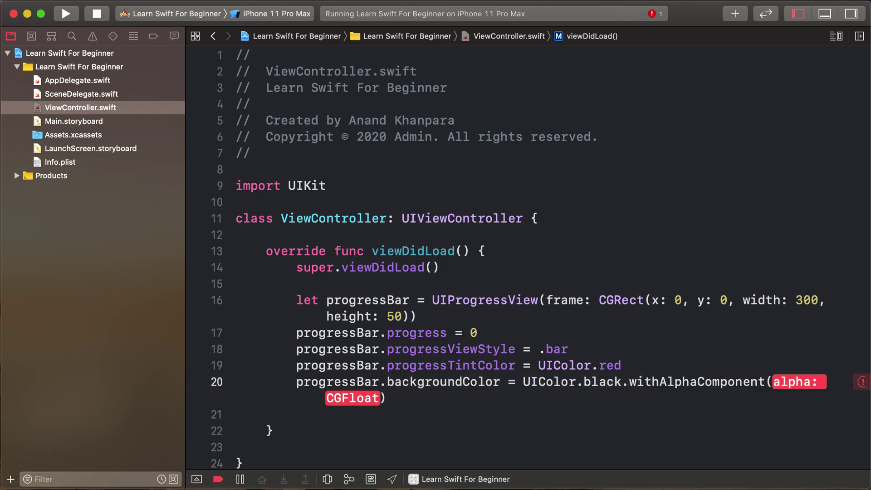
type("0")
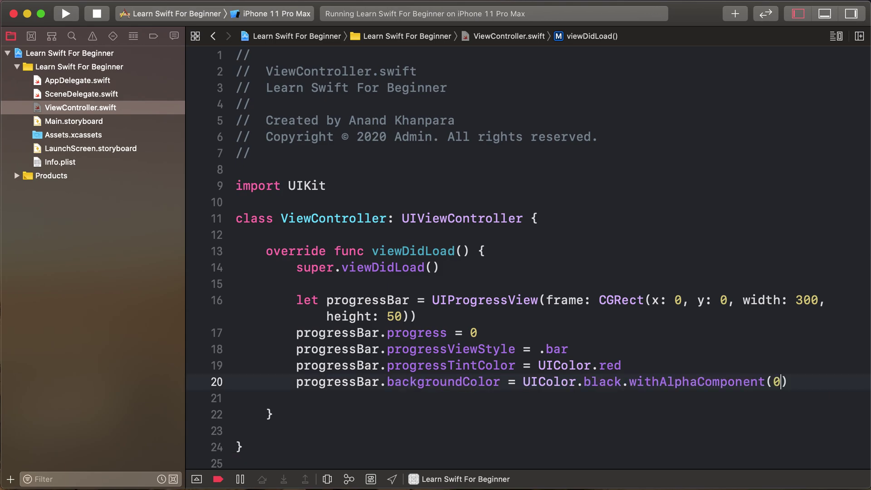
type(".0")
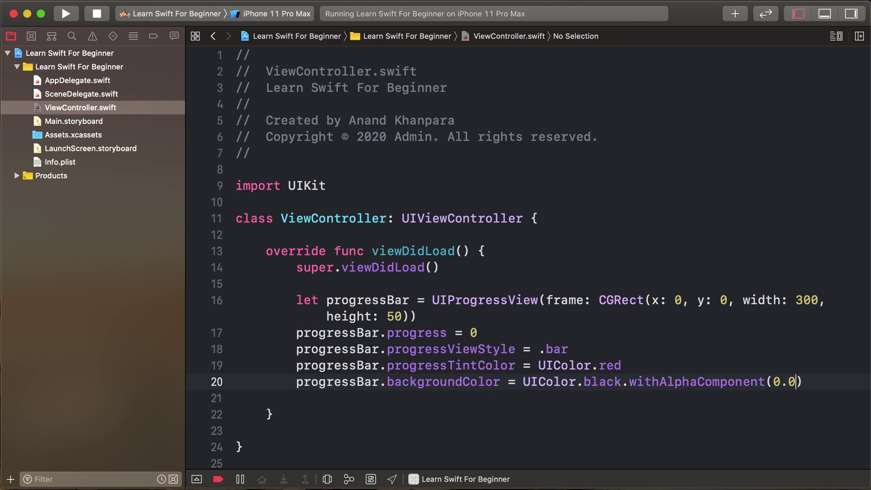
type("4")
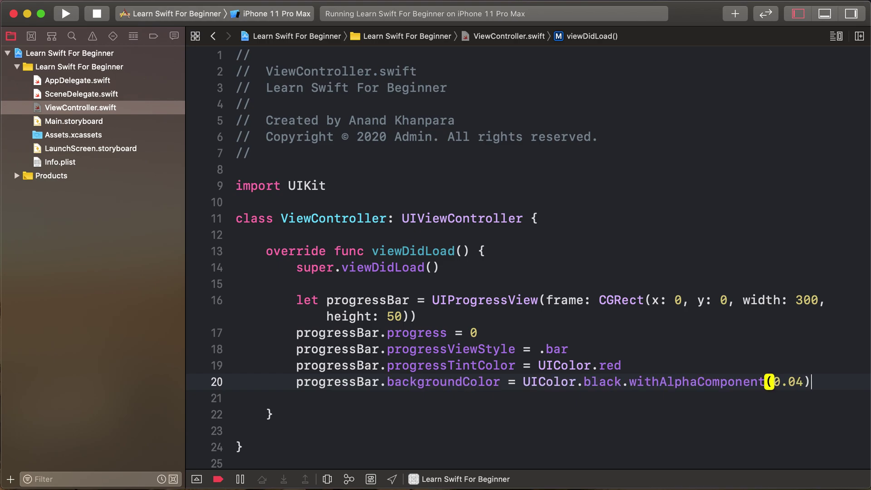
key("Return")
type("pro")
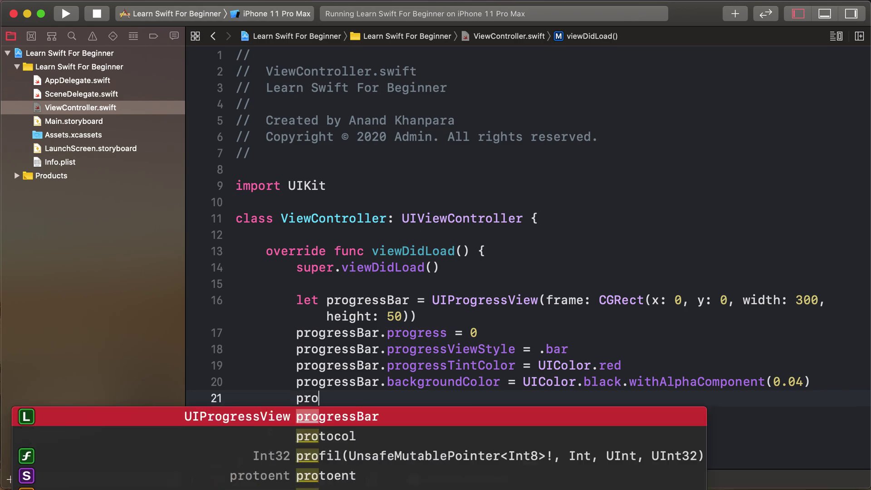
Set progressBar.center to view.center and add progressBar as a subview of view
key("Tab")
type(".center ")
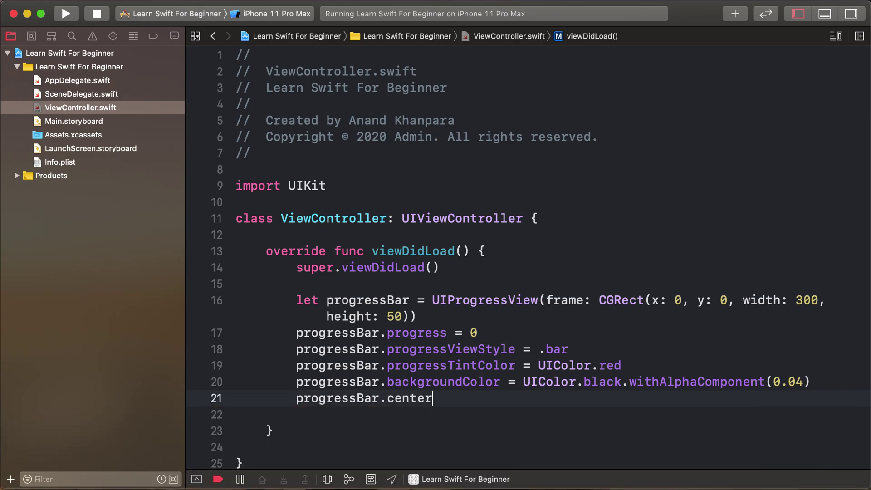
type("= view.c")
type("enter")
key("Return")
type("view.add")
key("Return")
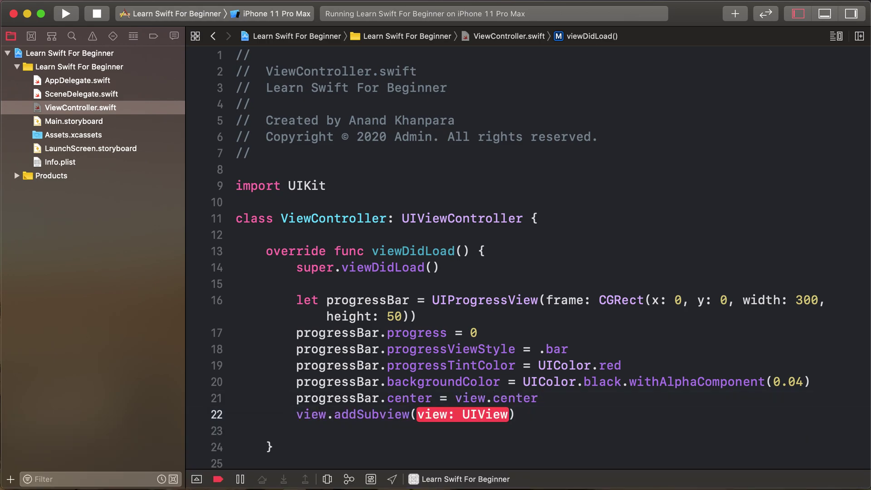
type("pro")
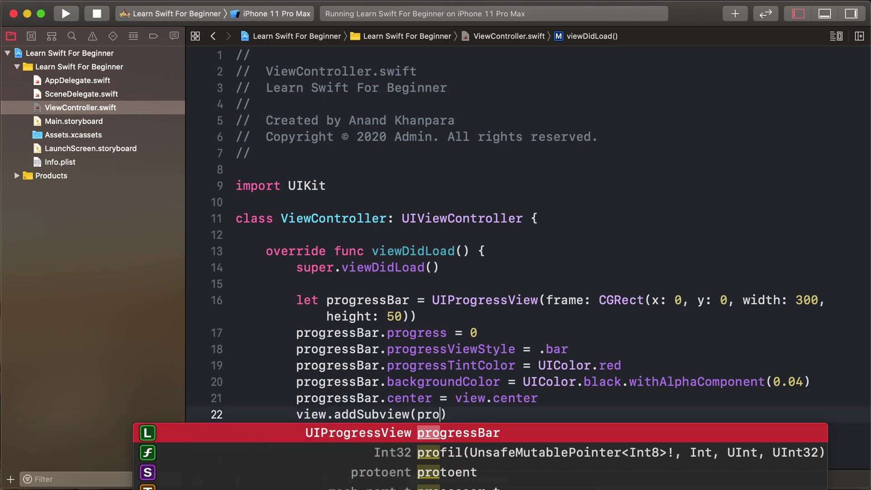
key("Return")
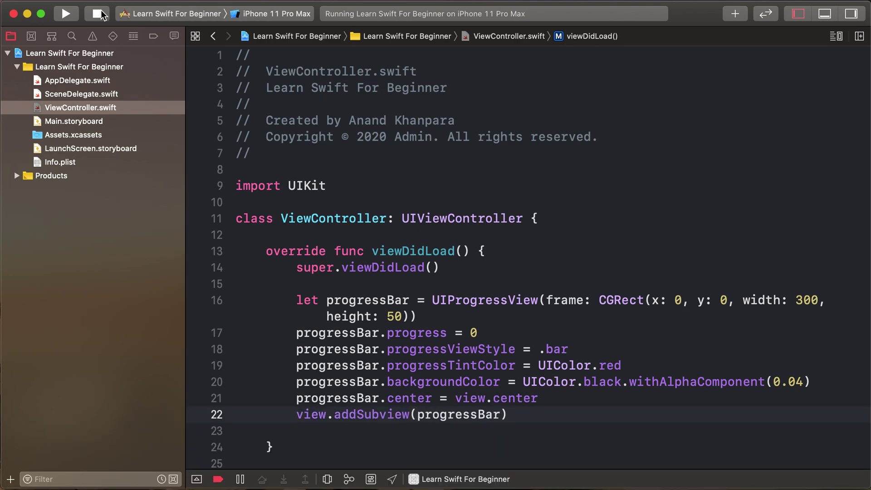
left_click(273, 13)
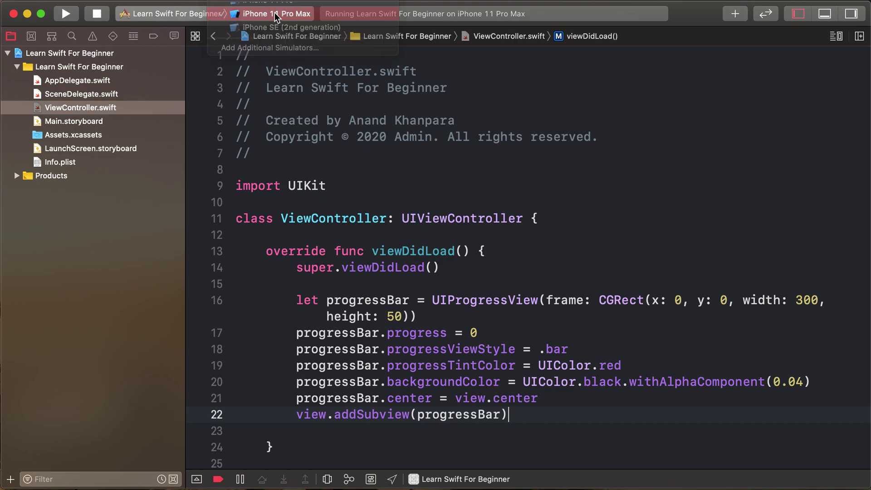
Run the app on the iPhone 11 Pro Max simulator and check the empty centered bar
left_click(66, 13)
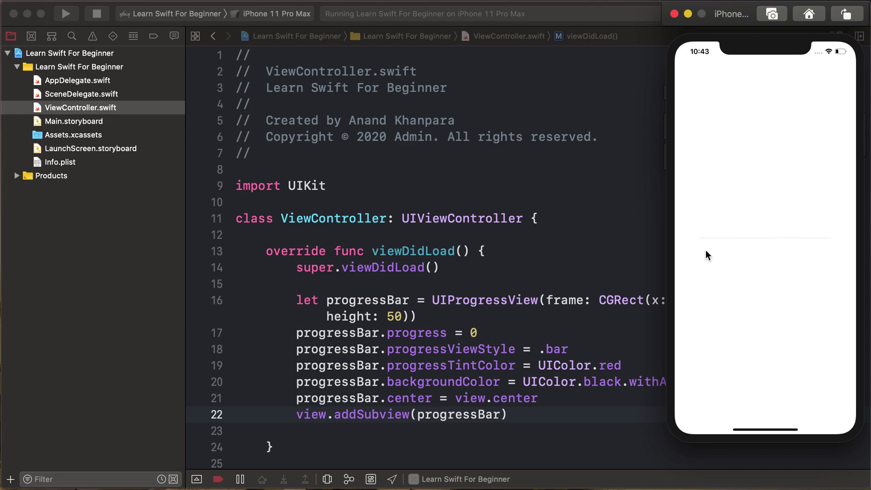
left_click(522, 339)
left_click(478, 332)
Run with progress 0.4 to check the red partial fill, then reset progress to 0
key("BackSpace")
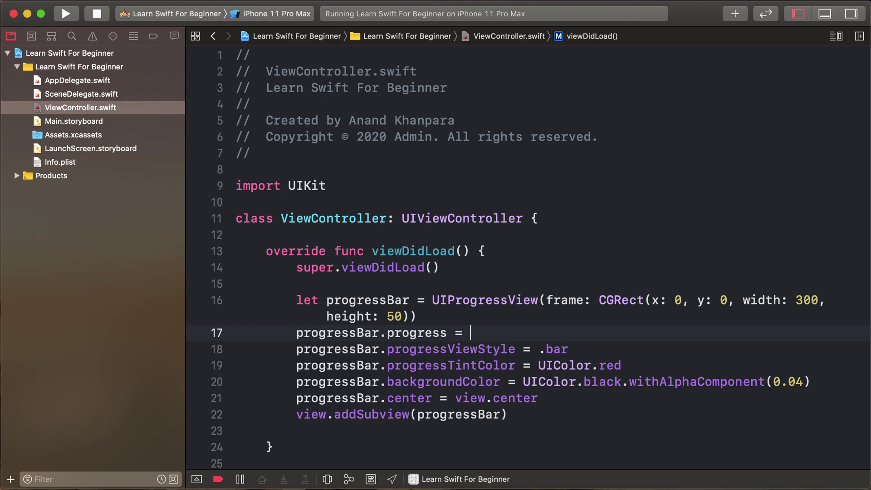
type("04")
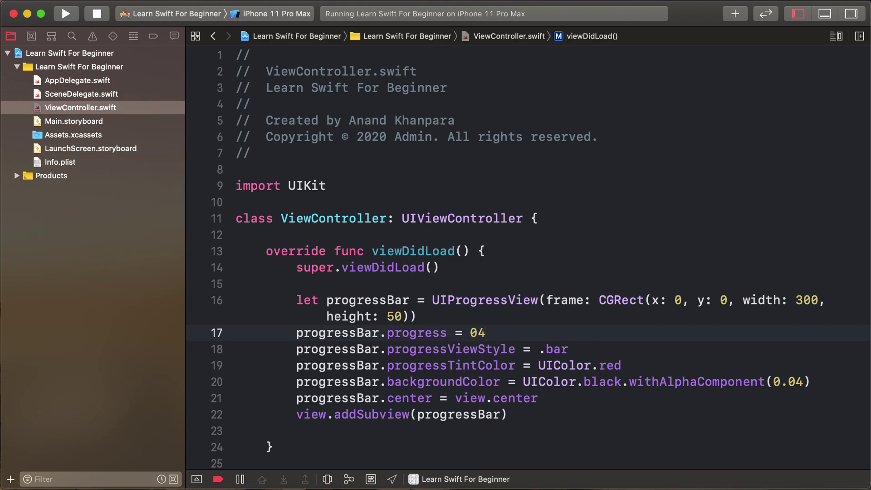
key("BackSpace")
type(".4")
key("super+r")
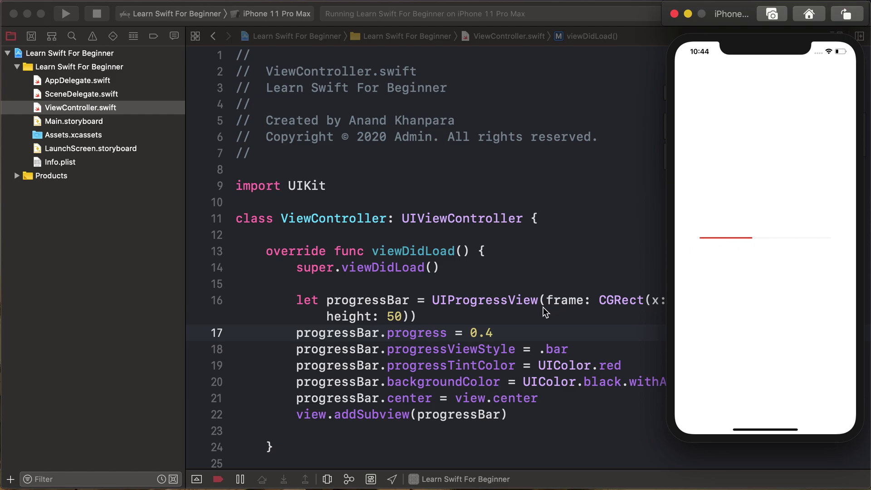
left_click(496, 336)
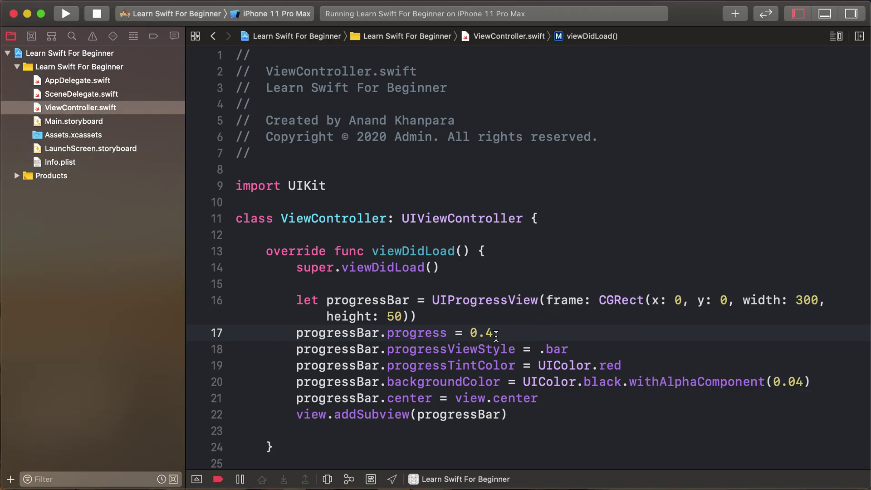
key("BackSpace")
key("BackSpace")
scroll(421, 327, "down", 5)
Below addSubview, insert a Timer.scheduledTimer call with its argument placeholders
left_click(396, 330)
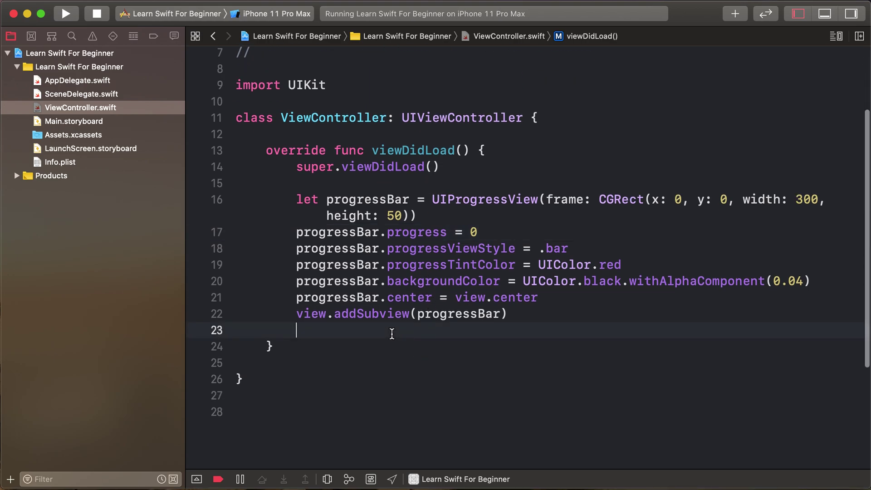
key("Return")
type("i")
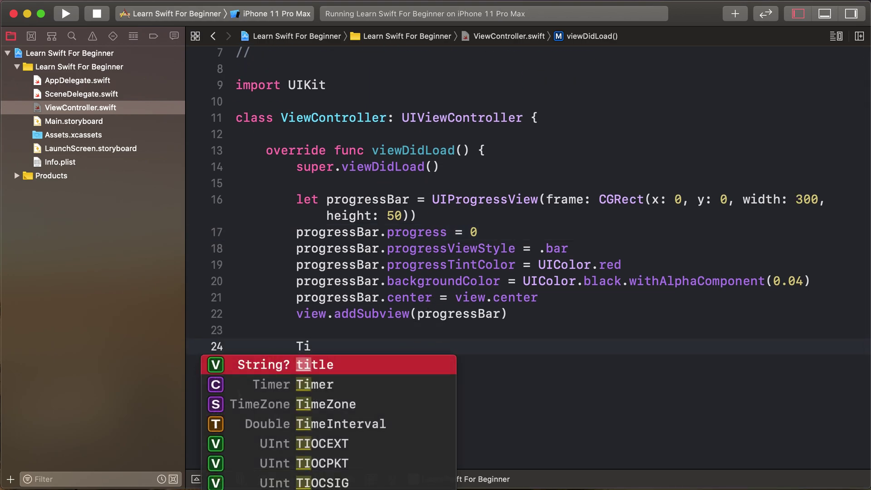
key("Down")
key("Return")
type(".s")
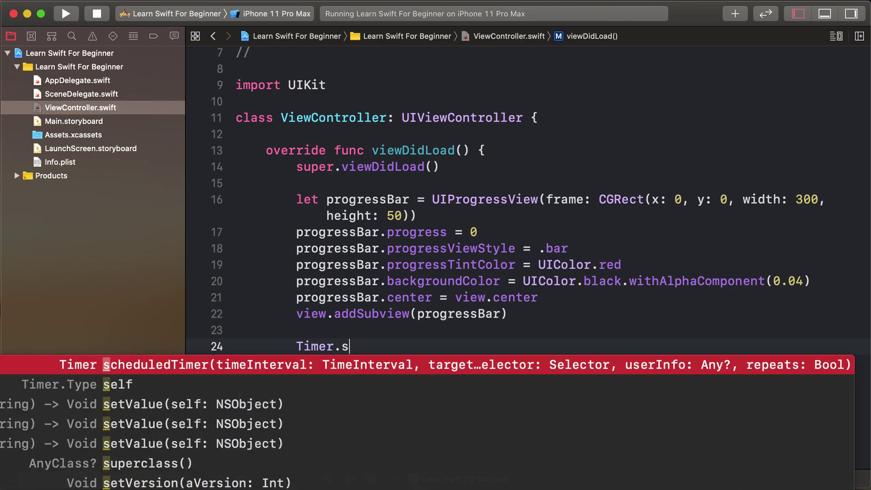
key("Return")
type("1")
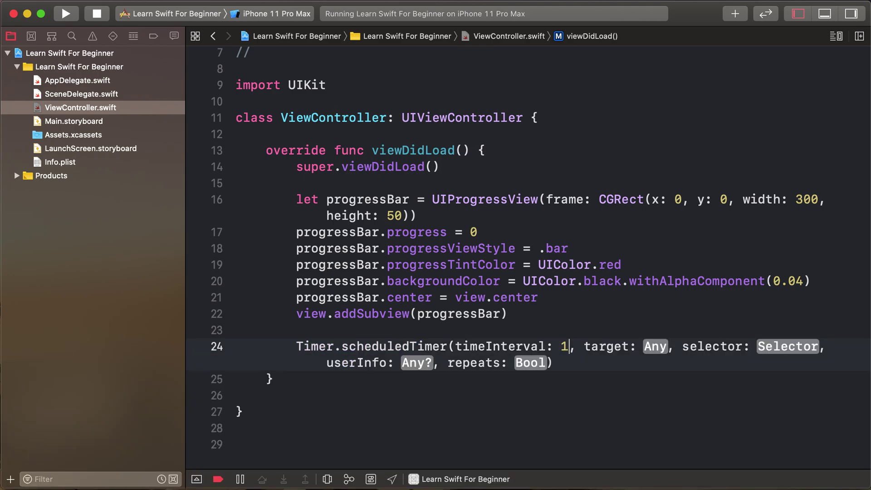
Fill the timer arguments: interval 1, target self, a #selector, userInfo nil, repeats true
key("Tab")
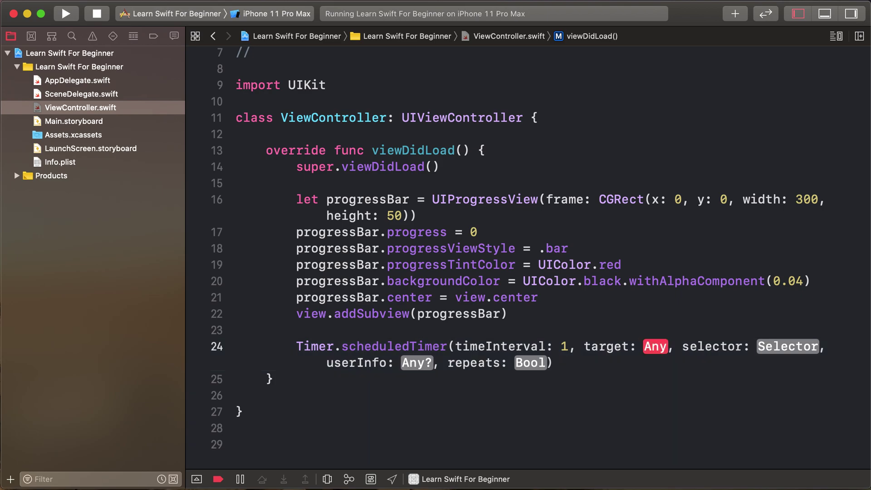
type("self")
key("Escape")
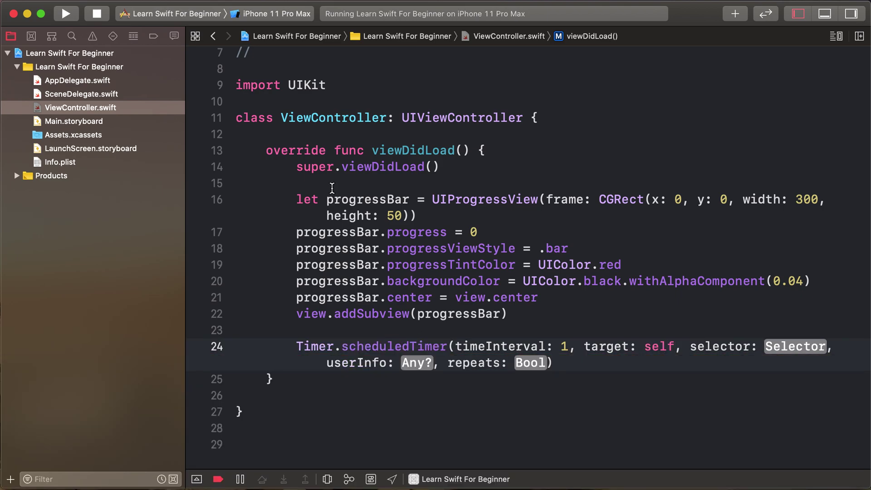
key("Tab")
type("#sele")
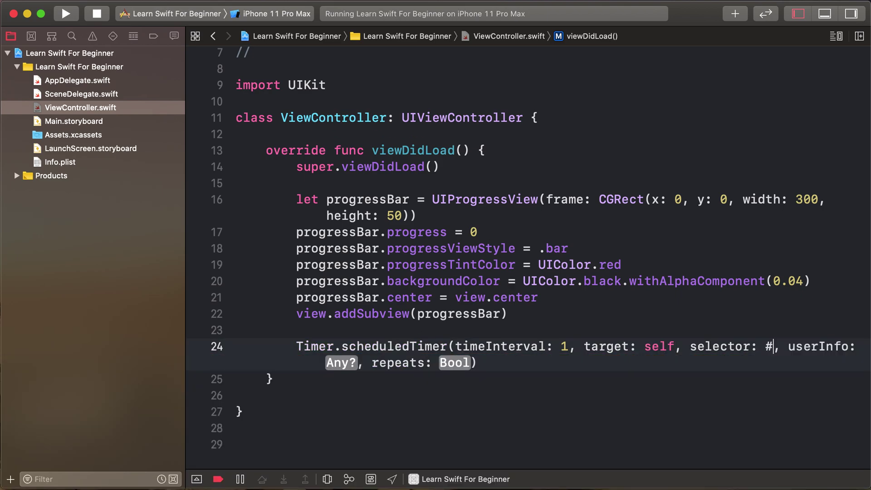
key("Return")
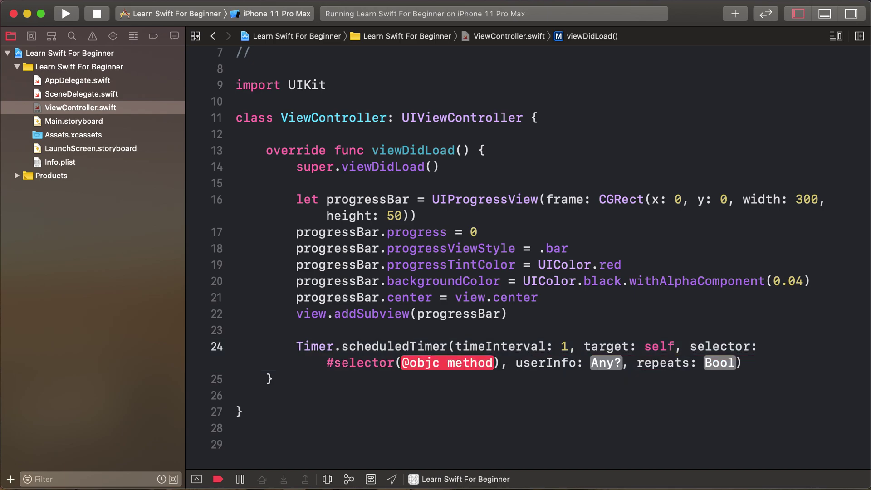
key("Tab")
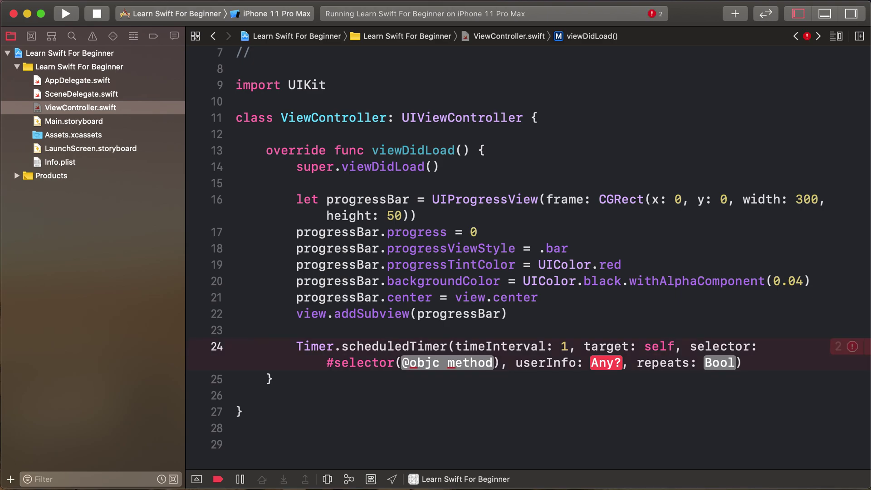
type("nil")
key("Escape")
key("Tab")
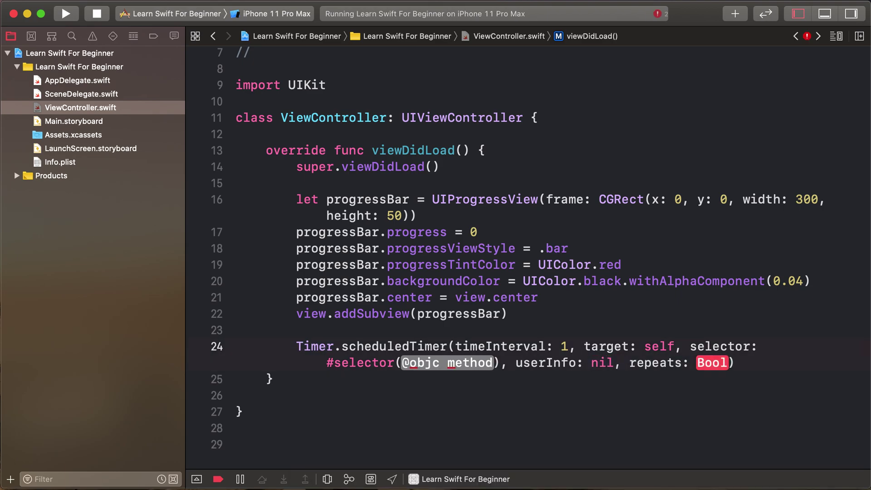
type("true")
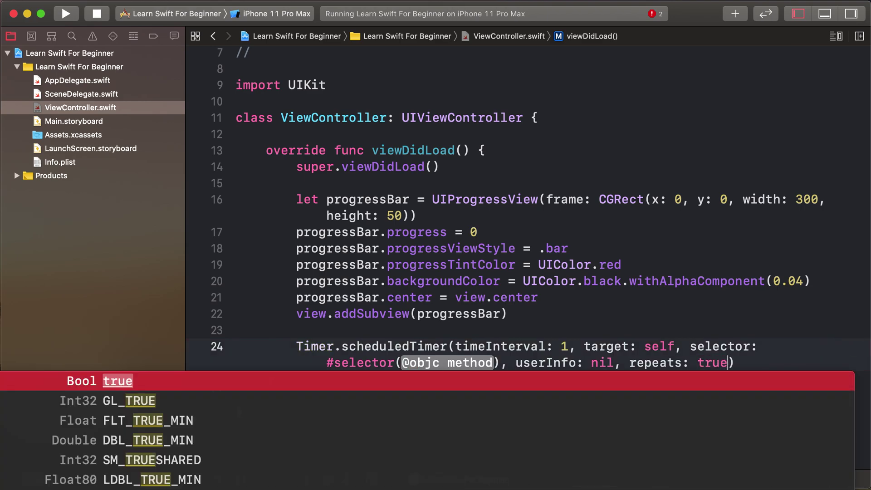
key("Return")
key("Down")
key("Return")
key("Return")
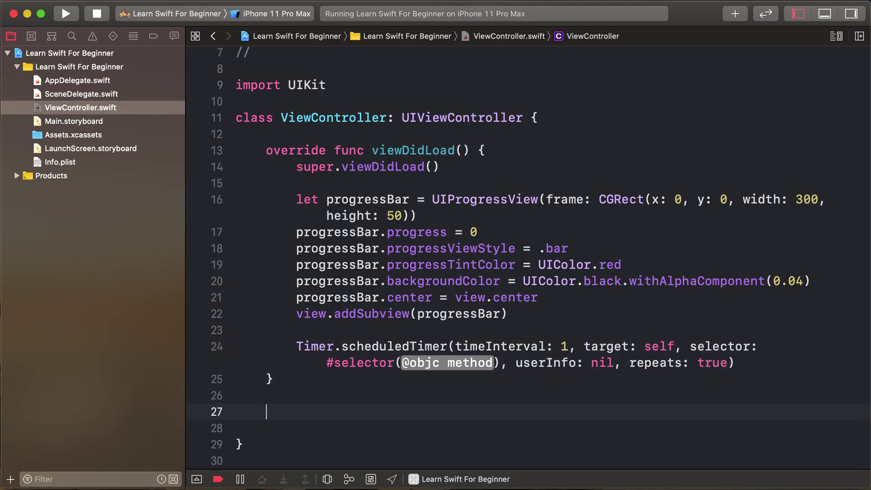
type("@objc func ")
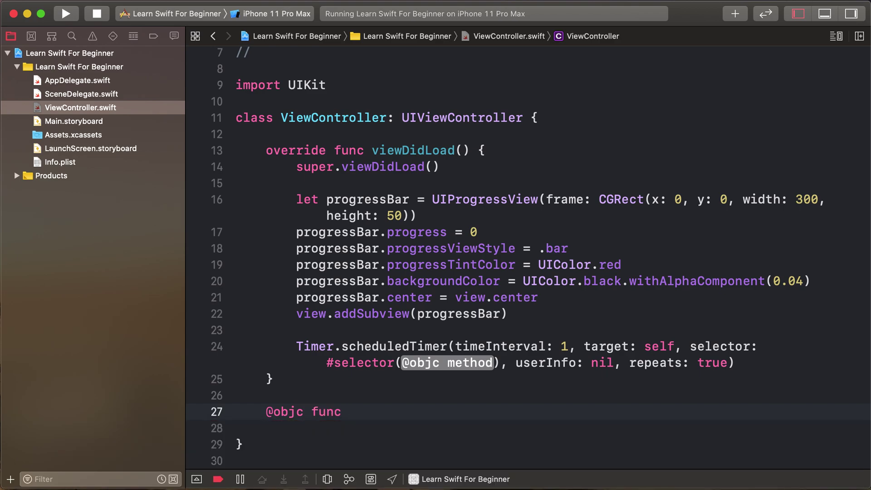
type("progr")
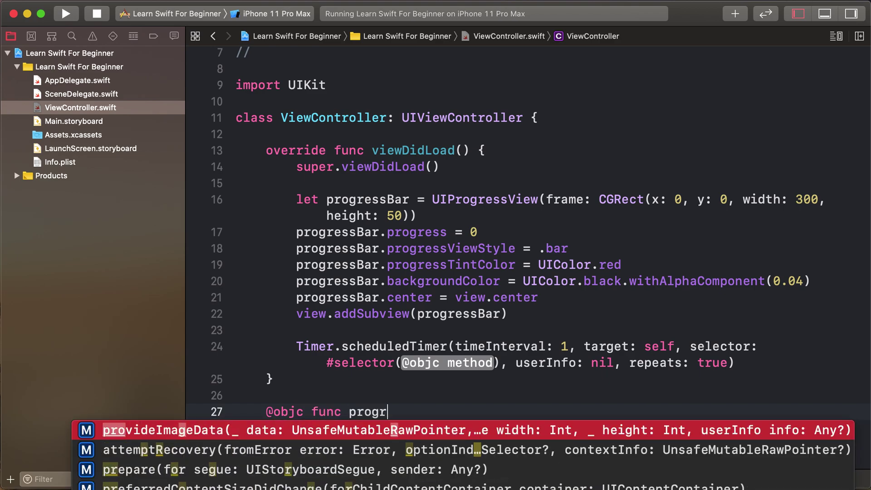
type("essbar")
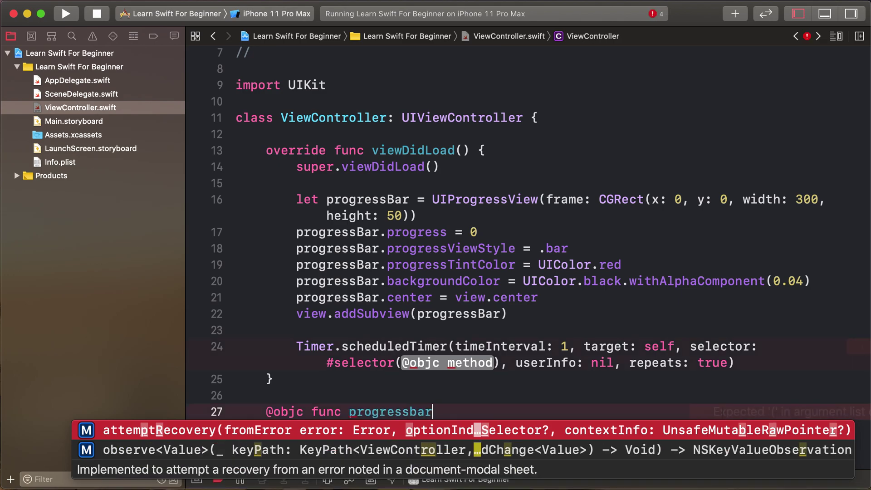
type("Update")
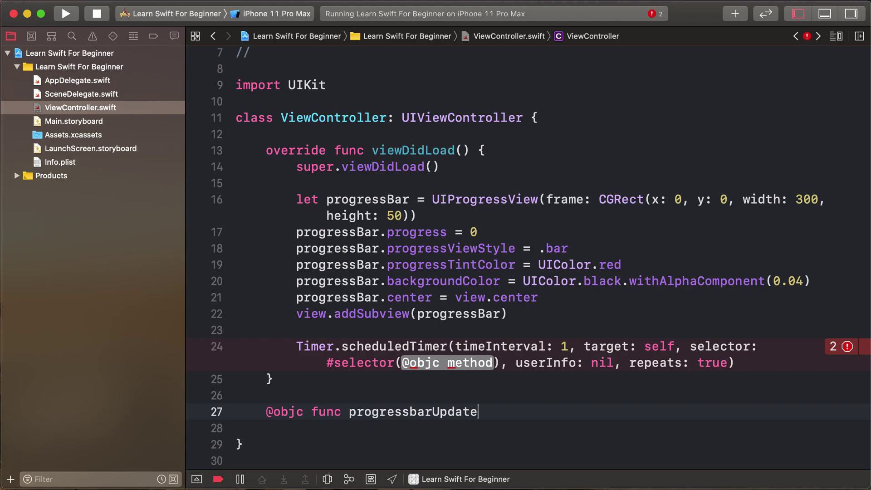
type("() {")
key("Return")
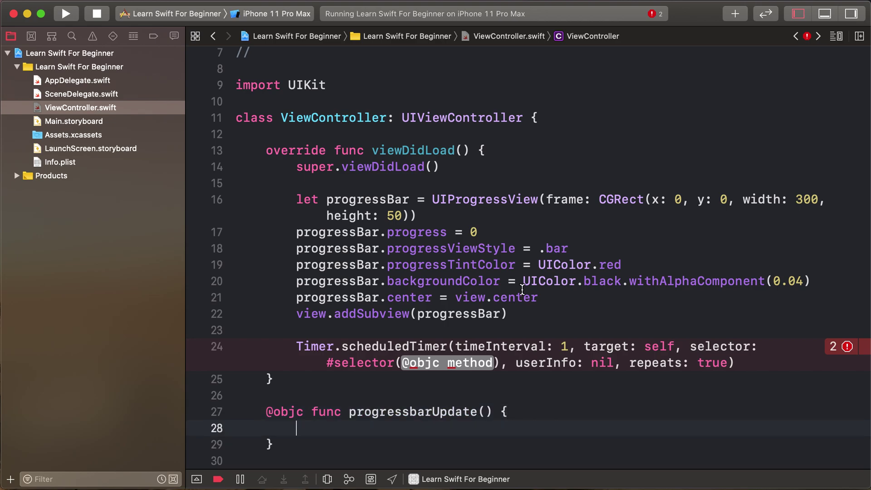
double_click(385, 411)
key("super+c")
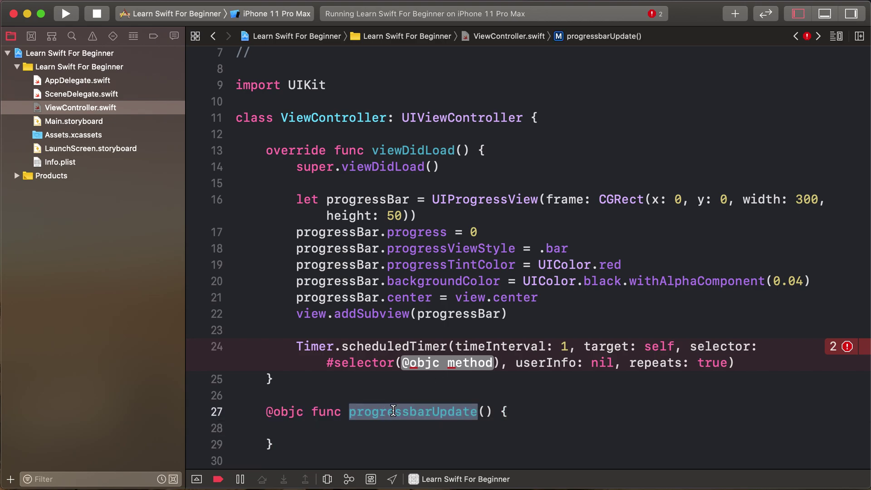
left_click(418, 363)
key("super+v")
left_click(473, 366)
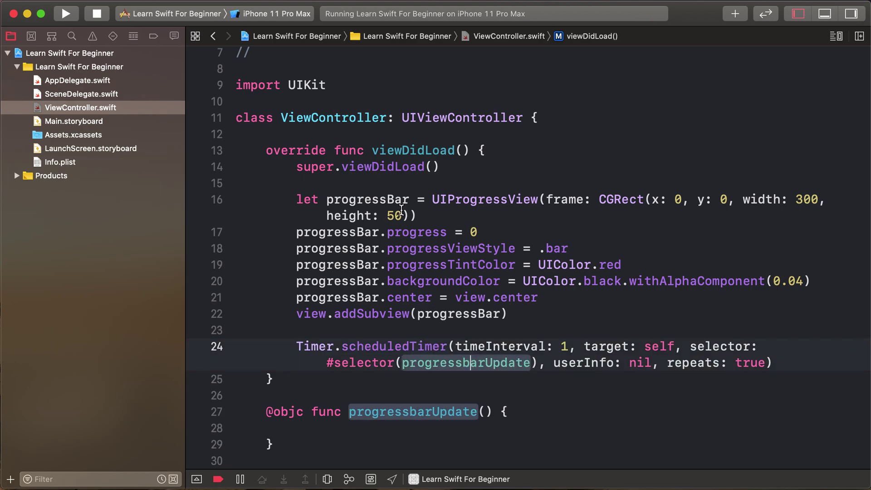
left_click(415, 134)
Declare a var progress: UIProgressView! property above viewDidLoad
key("Return")
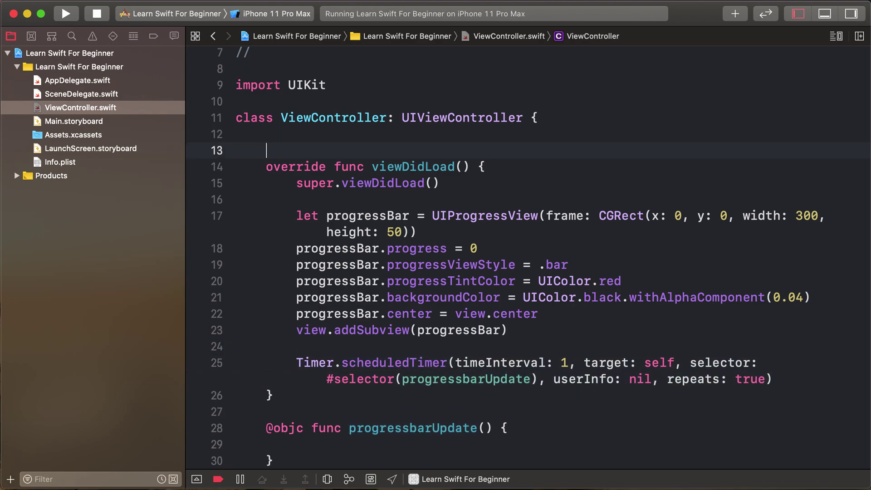
key("Return")
key("Up")
type("var ")
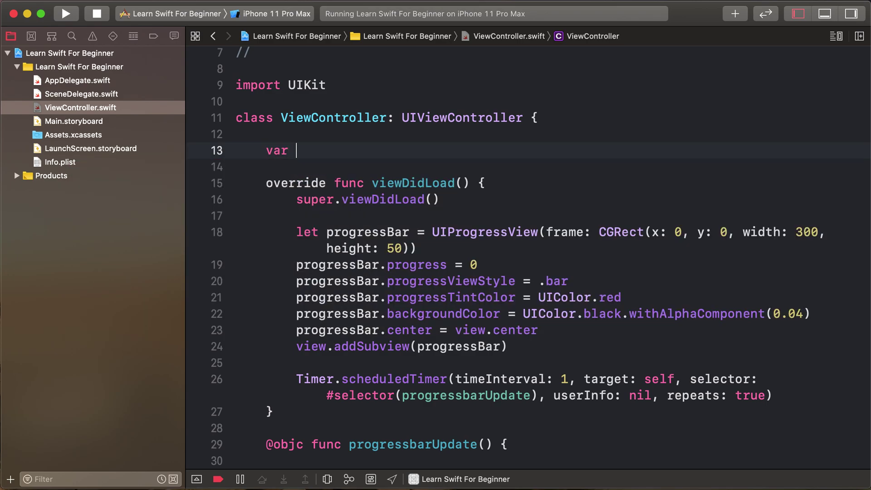
type("progr")
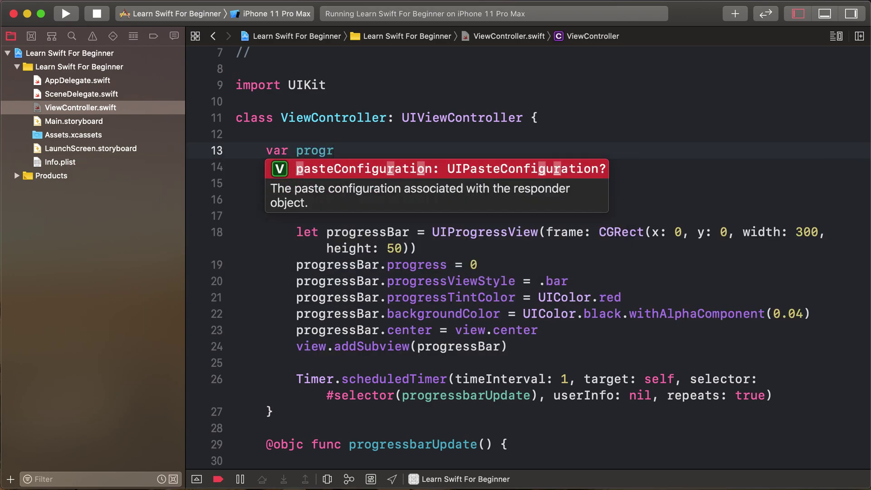
type("ess")
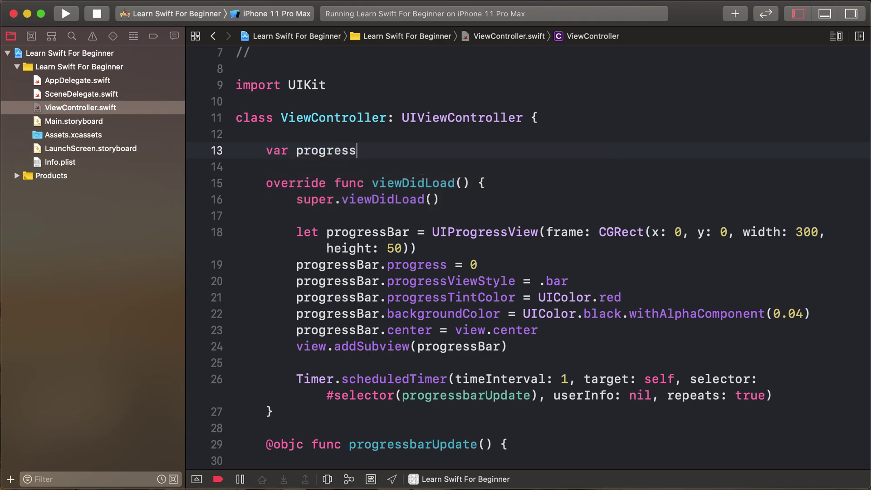
type(":U")
type("IPro")
key("Return")
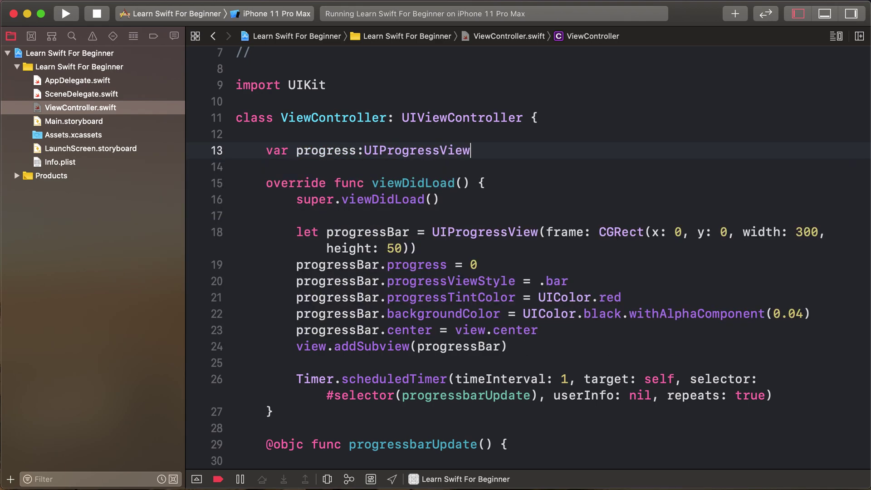
type("!")
double_click(327, 150)
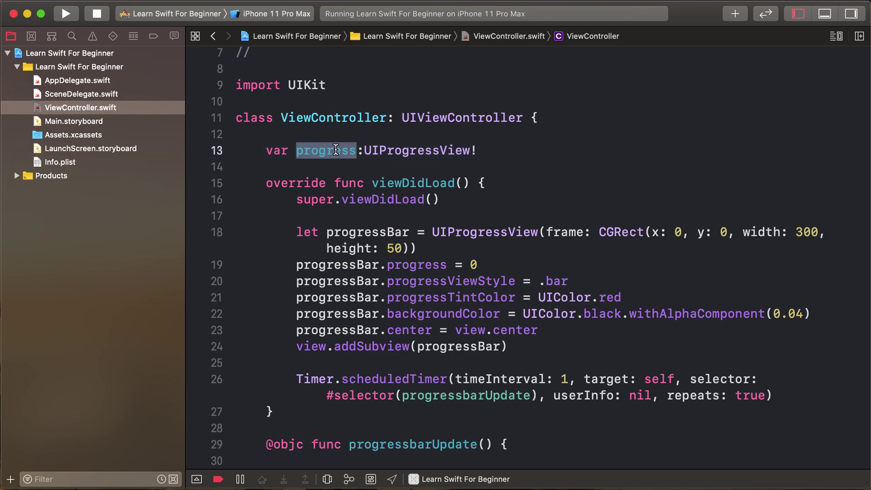
After the addSubview line, add progress = progressBar
left_click(506, 346)
key("Return")
type("progress")
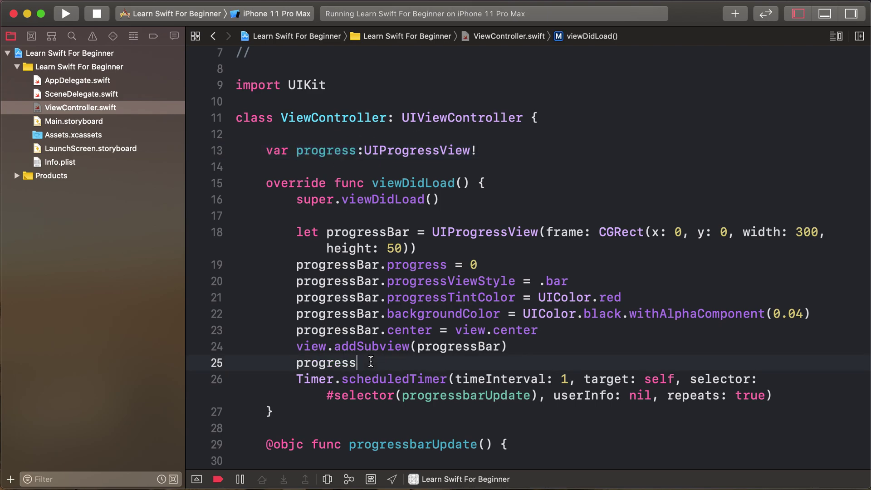
type(" =")
double_click(313, 330)
key("super+c")
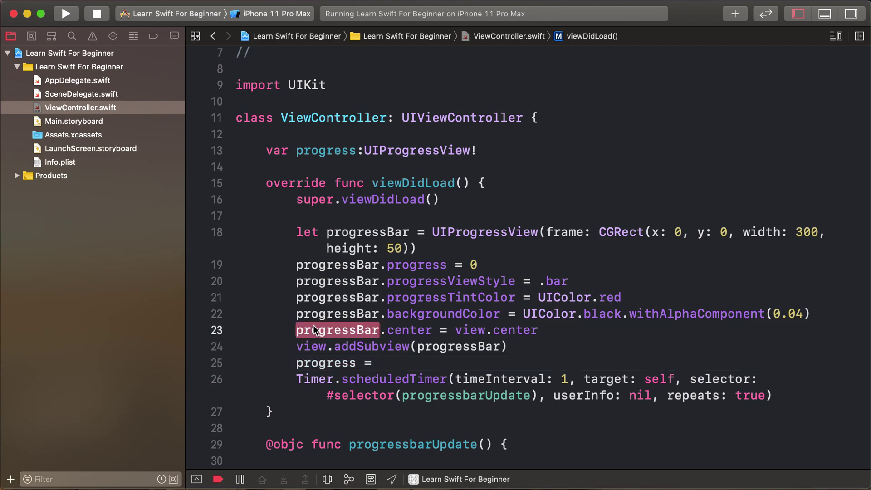
left_click(408, 363)
key("super+v")
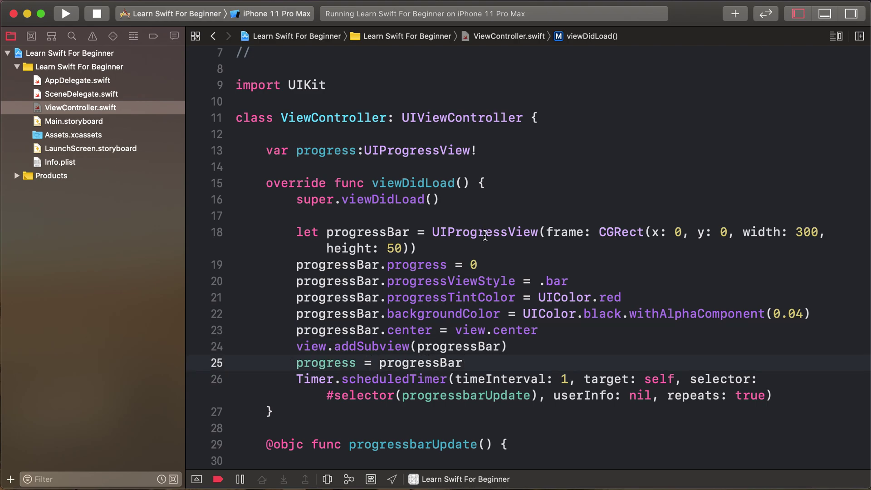
left_click(484, 232)
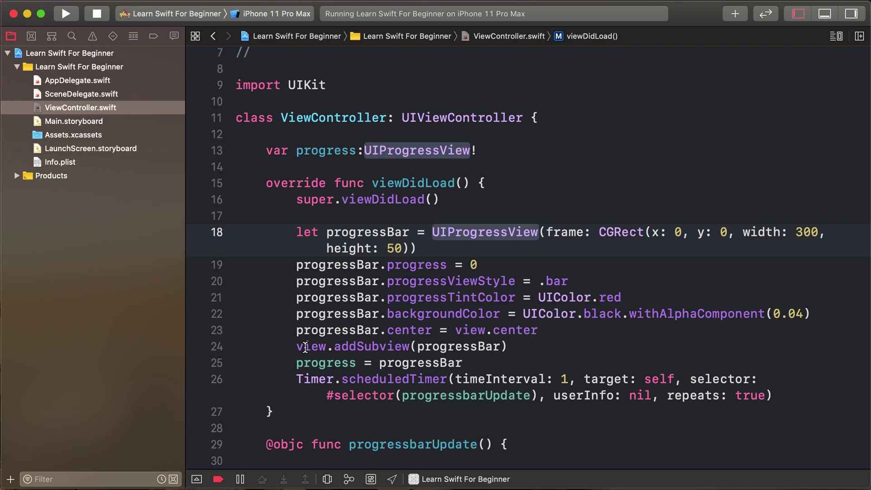
left_click(318, 363)
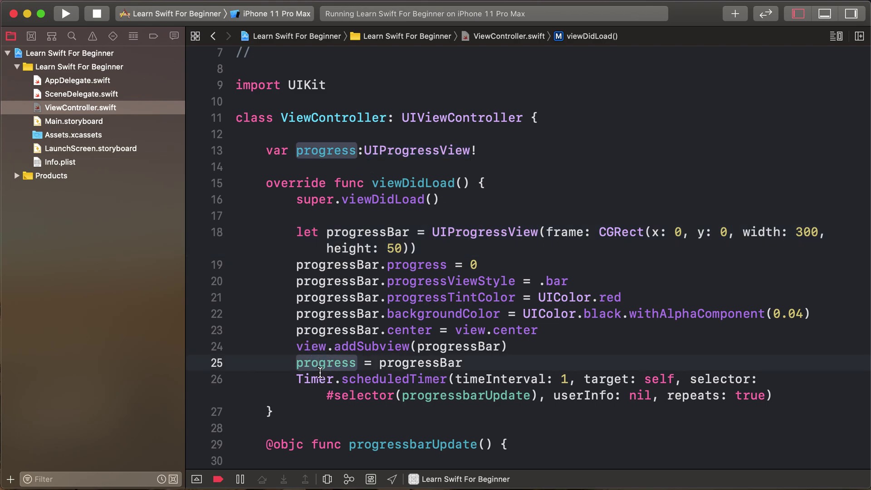
scroll(370, 418, "down", 5)
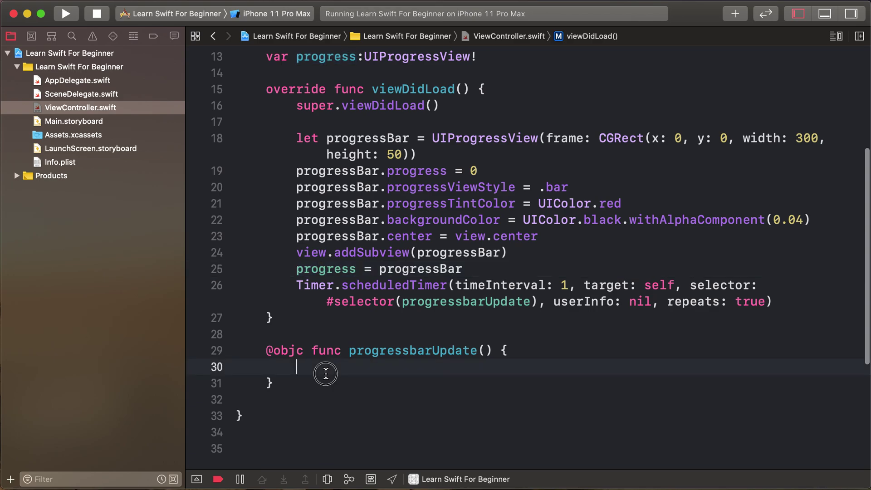
type("progress")
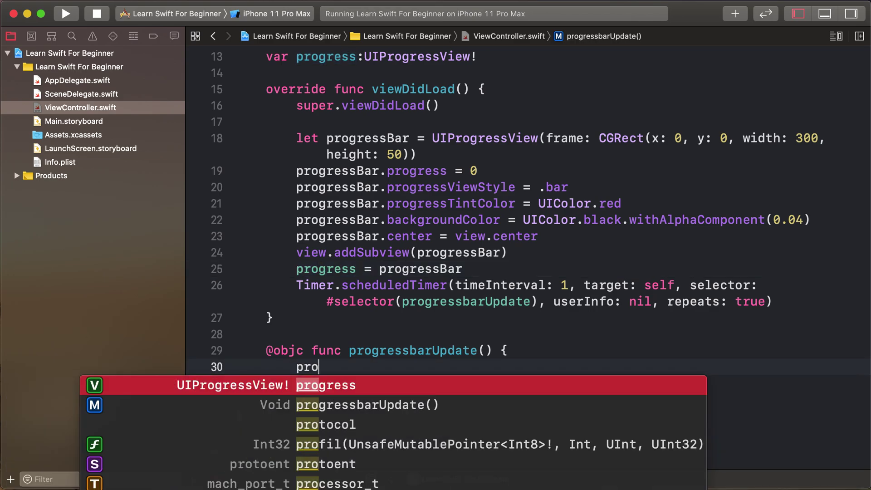
In progressbarUpdate, write a progress.progress line using autocomplete
key("Escape")
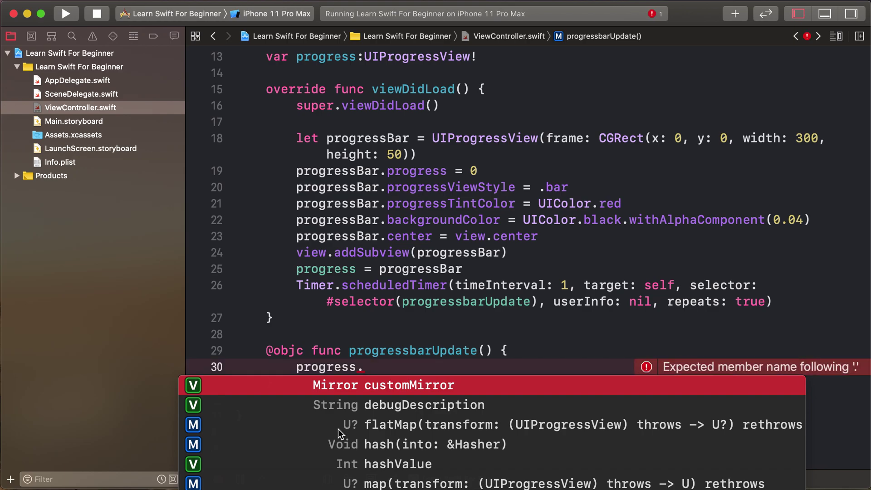
type("pro")
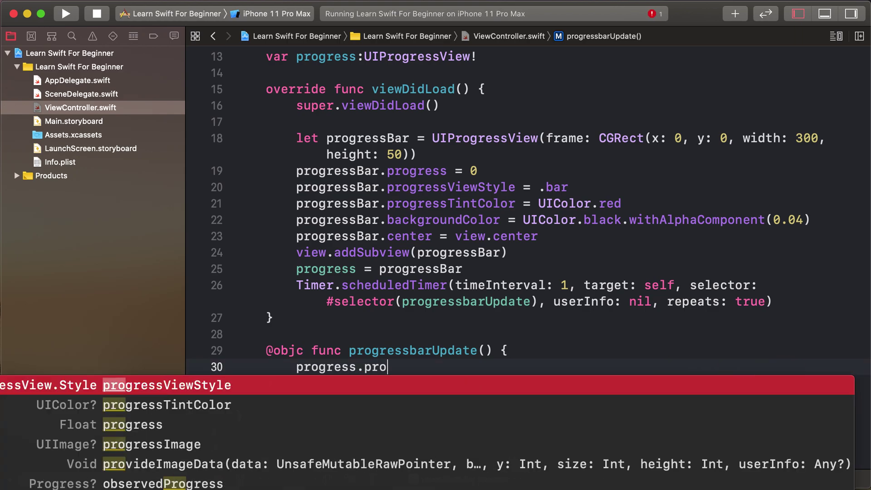
key("Down")
key("Down")
key("Return")
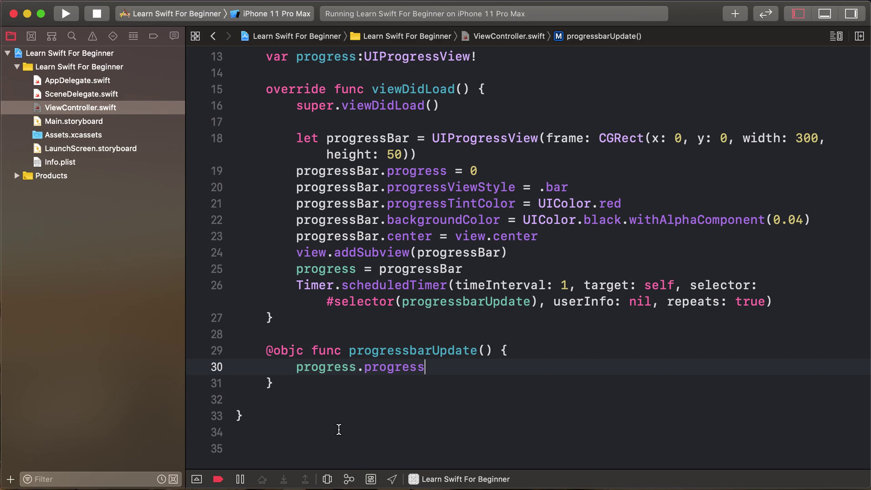
scroll(342, 367, "up", 3)
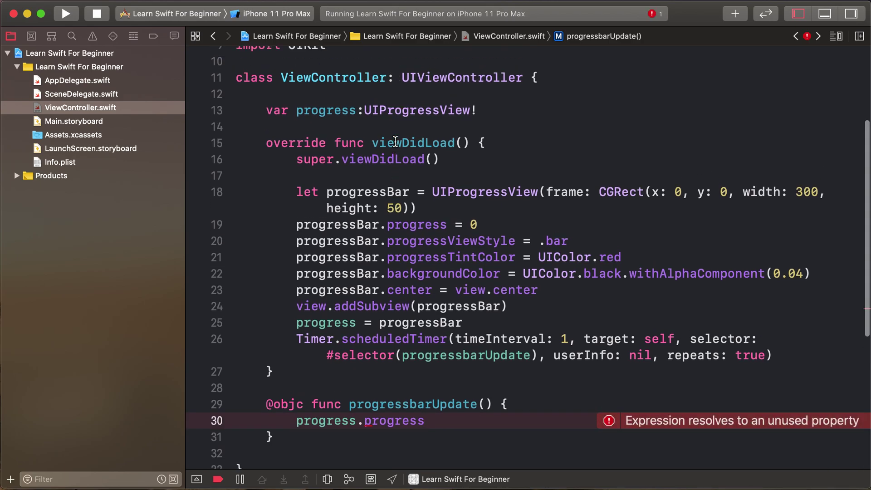
Rename the property to progressBar and make line 25 read self.progressBar = progressBar
left_click(354, 108)
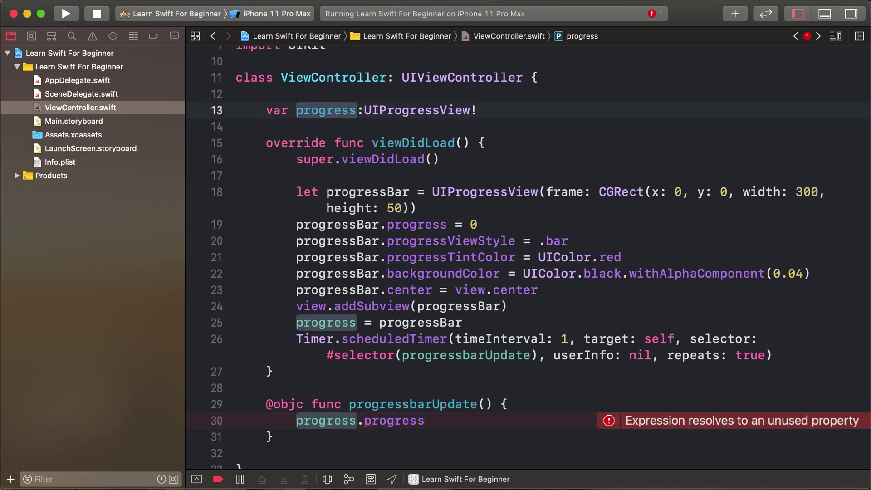
type("Bar")
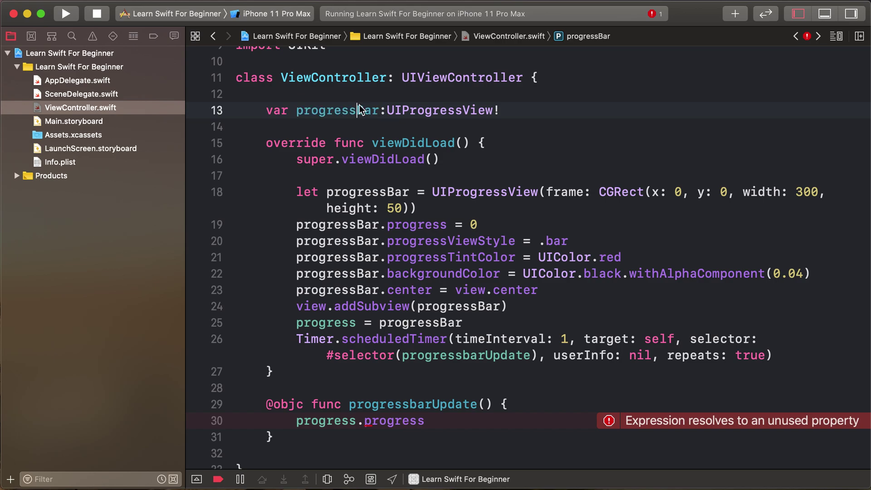
double_click(358, 109)
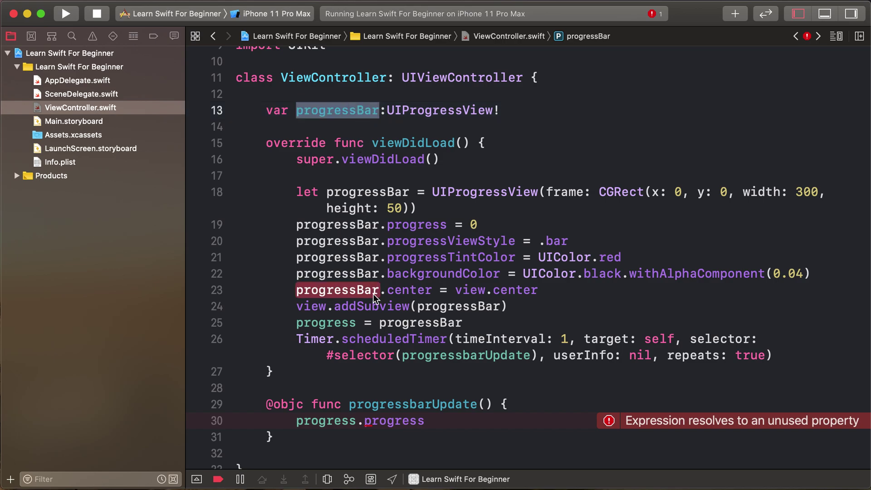
double_click(326, 323)
key("super+v")
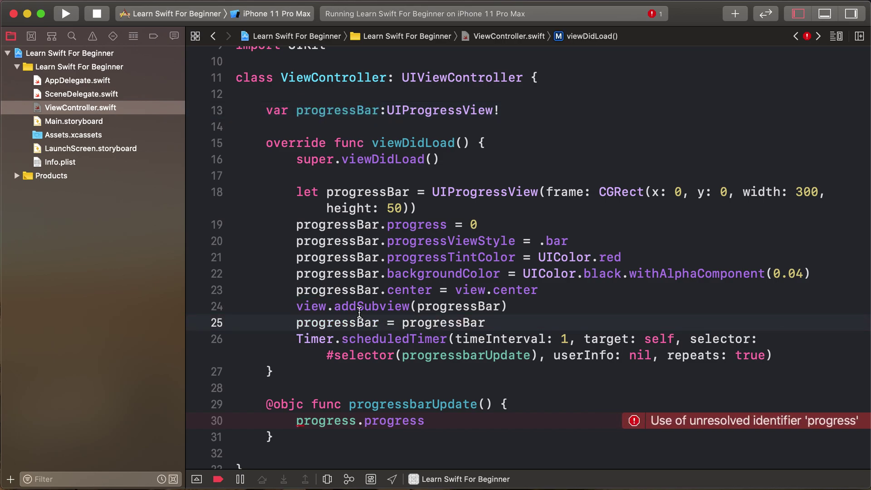
left_click(320, 273)
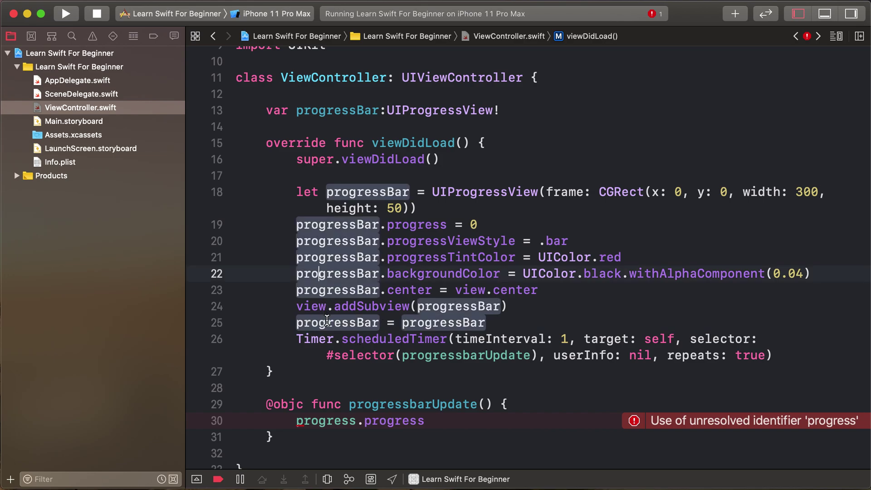
left_click(298, 322)
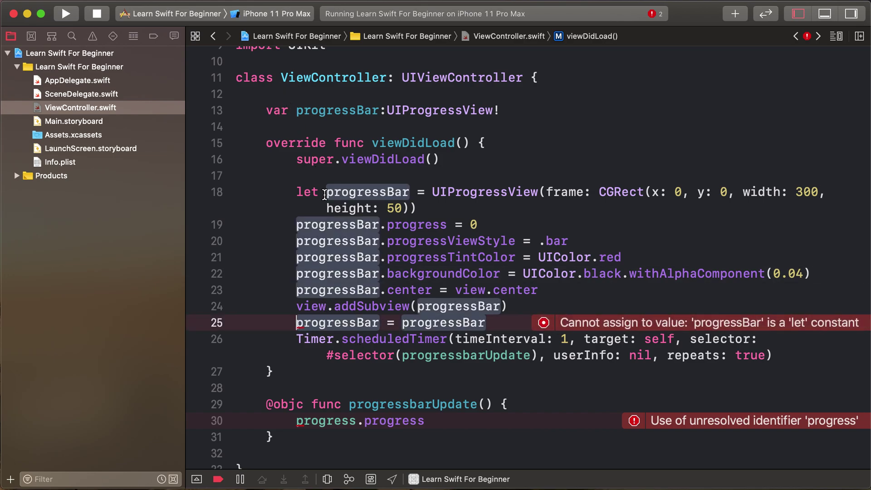
type("self")
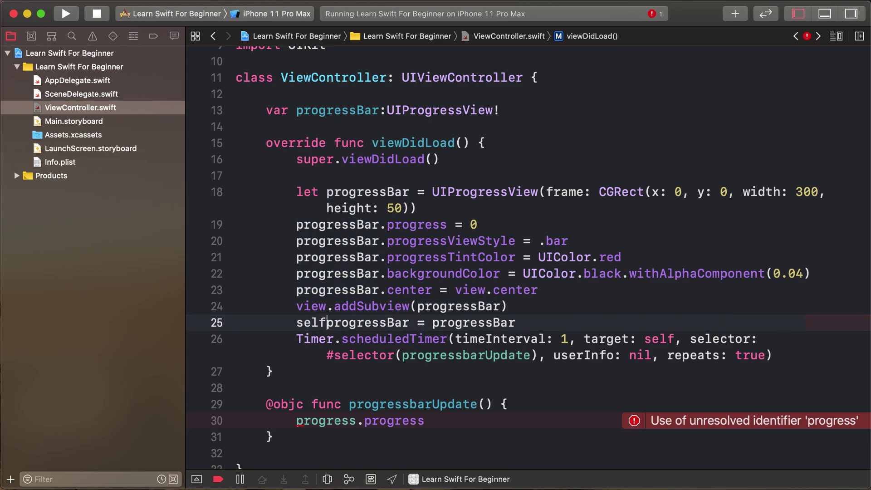
type(".")
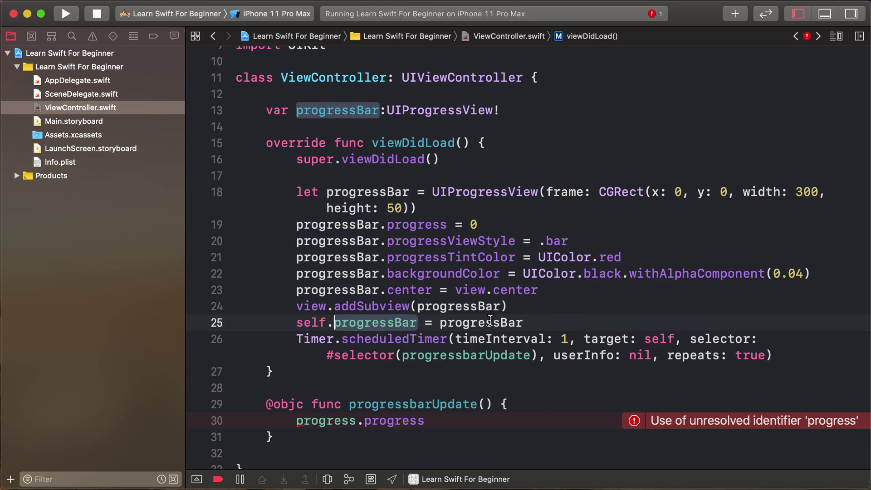
left_click(327, 420)
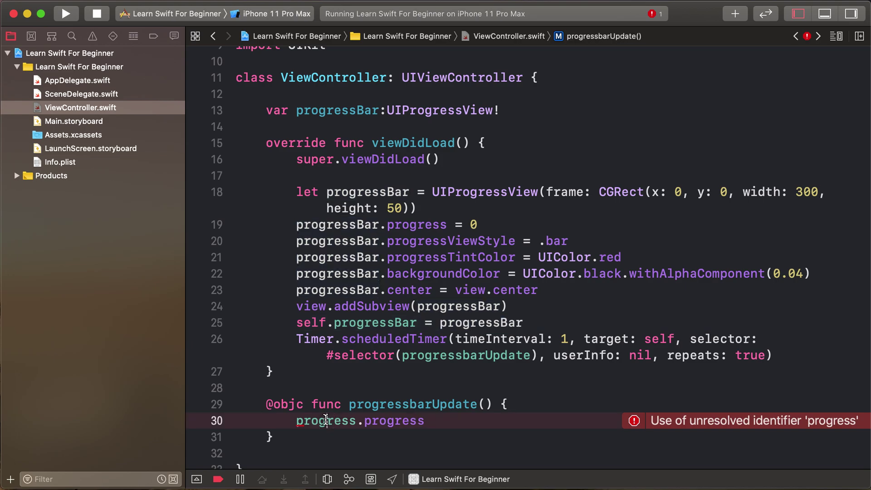
double_click(327, 421)
type("pro")
Complete line 30 as progressBar.progress = progressBar.progress + 0.1 using autocomplete
key("Return")
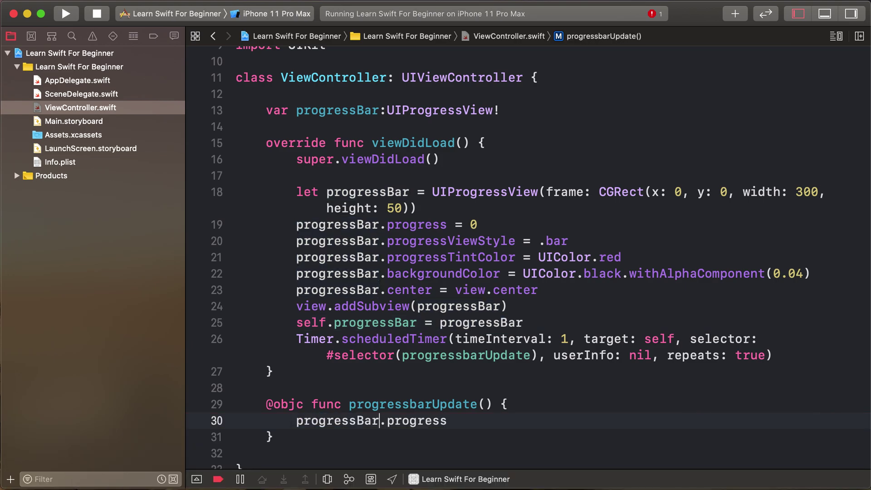
double_click(417, 420)
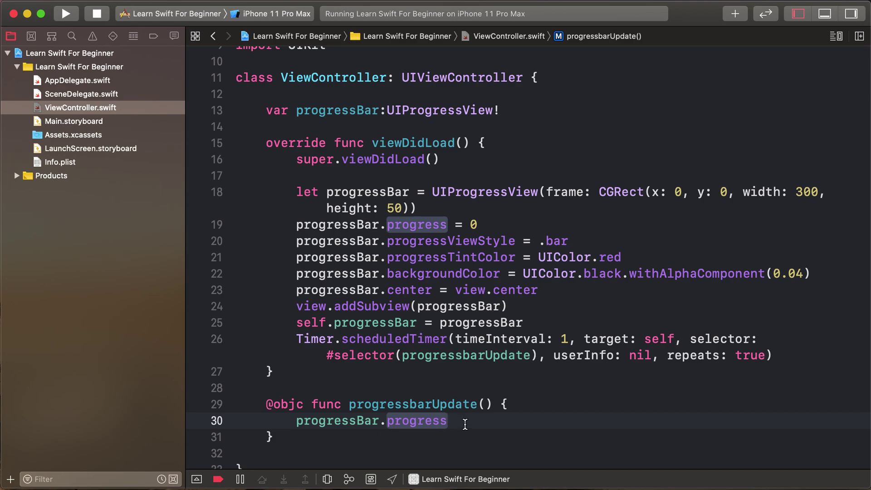
type("= pro")
key("Return")
type(".pro")
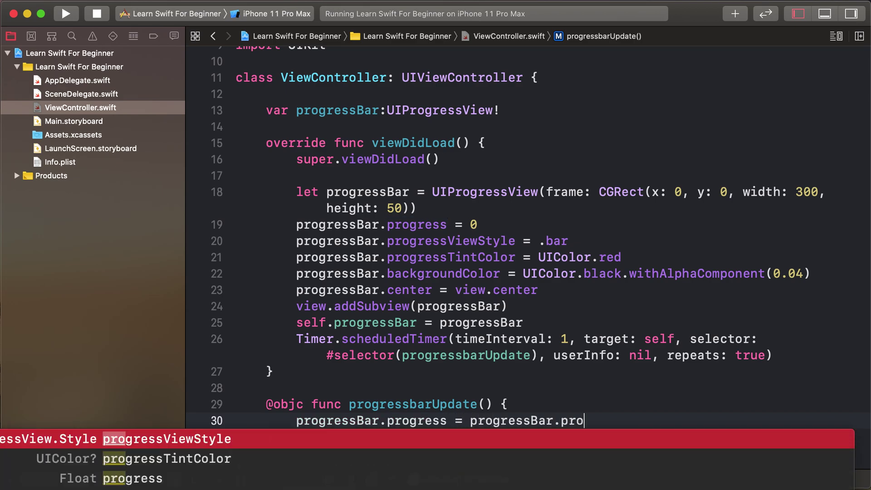
key("Down")
key("Down")
key("Return")
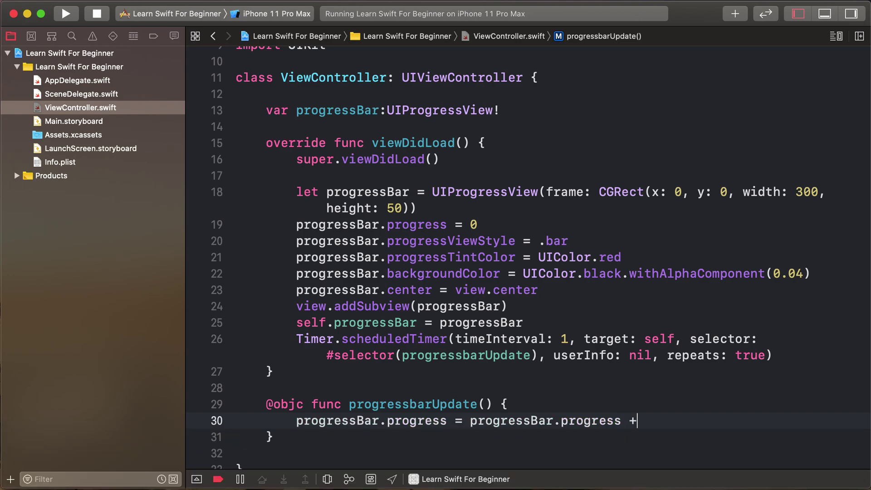
type("1")
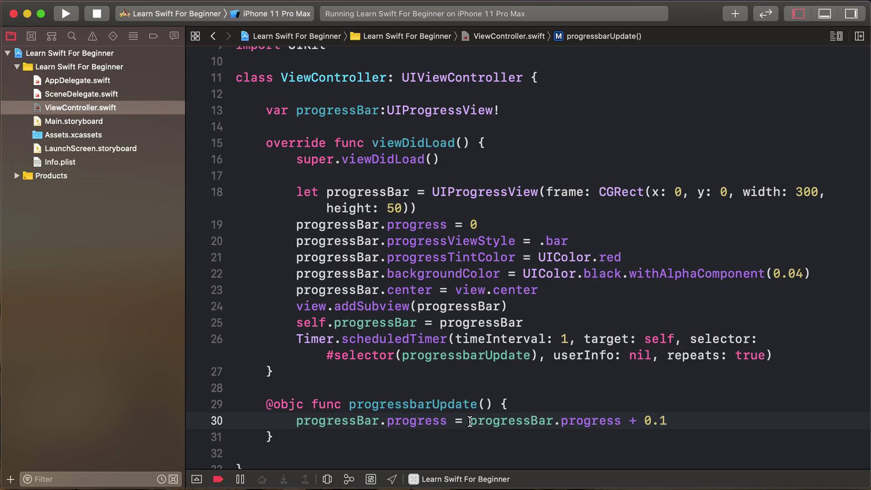
Check the 0.1 increment and reposition the caret within the update function
left_click_drag(470, 420, 670, 421)
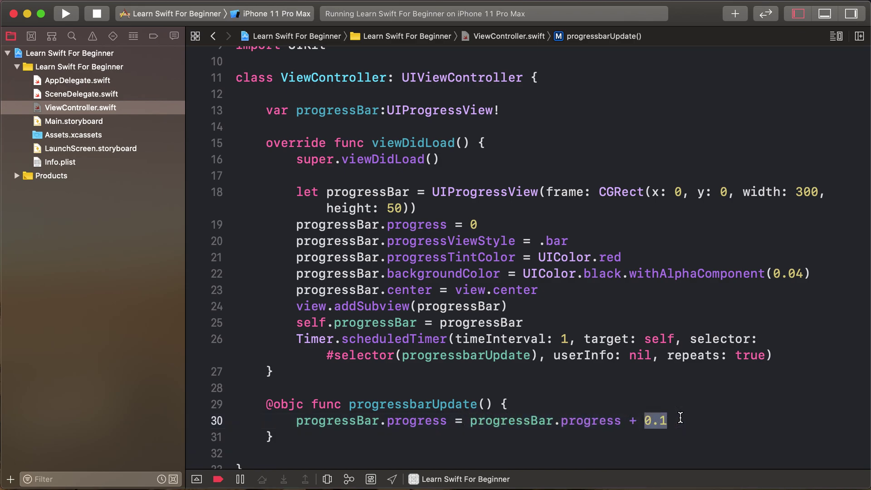
left_click(680, 418)
scroll(680, 418, "down", 3)
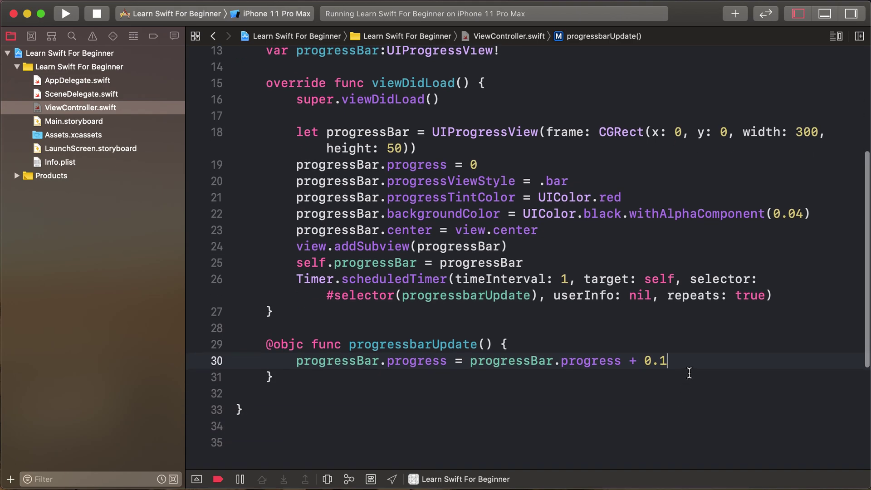
left_click(406, 395)
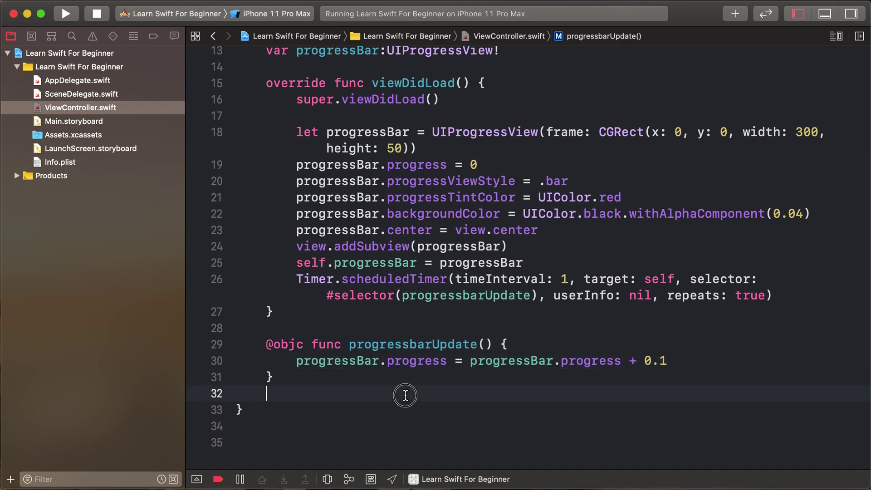
scroll(489, 372, "up", 4)
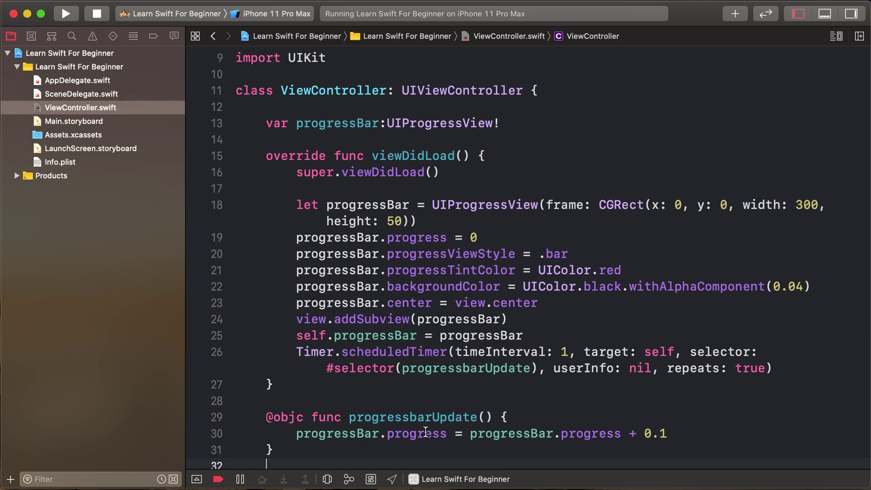
scroll(423, 433, "down", 1)
left_click(513, 394)
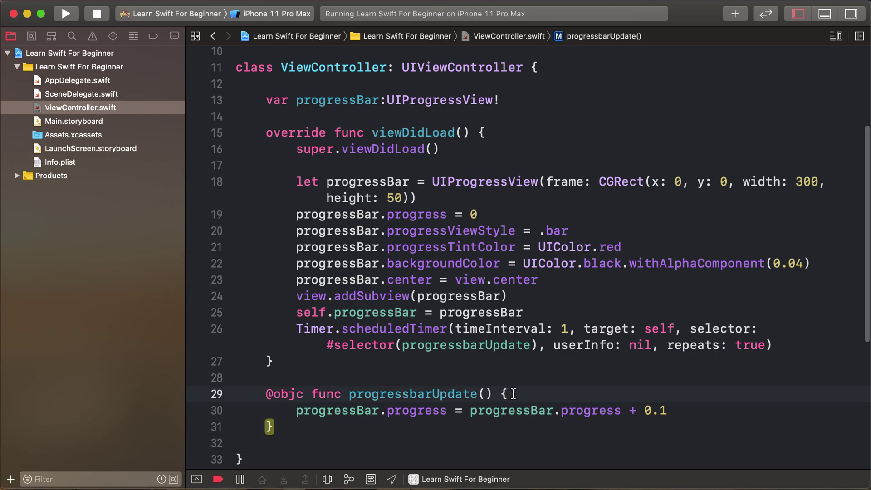
left_click(295, 329)
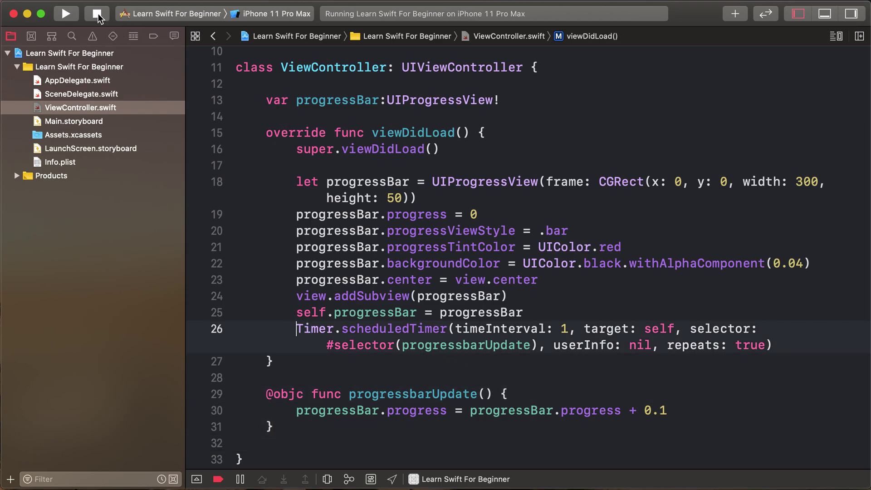
Stop and rerun the app to watch the red bar fill, then return to progressbarUpdate
left_click(97, 14)
left_click(65, 14)
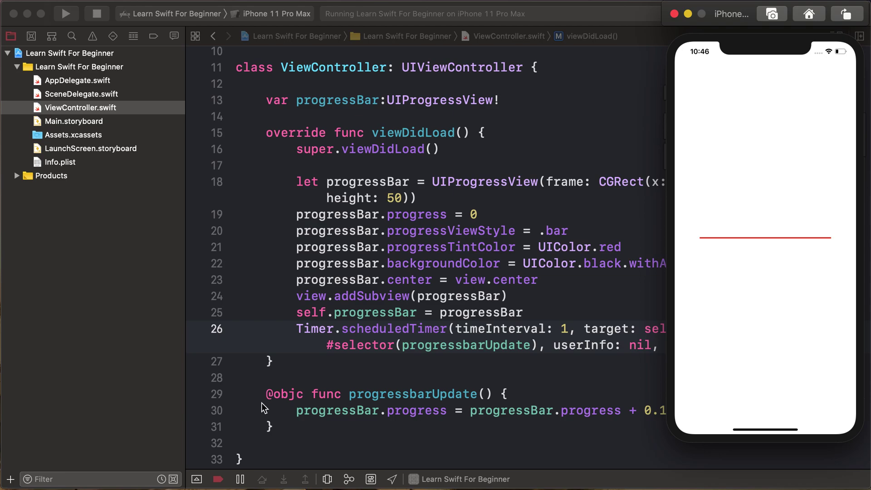
left_click(296, 408)
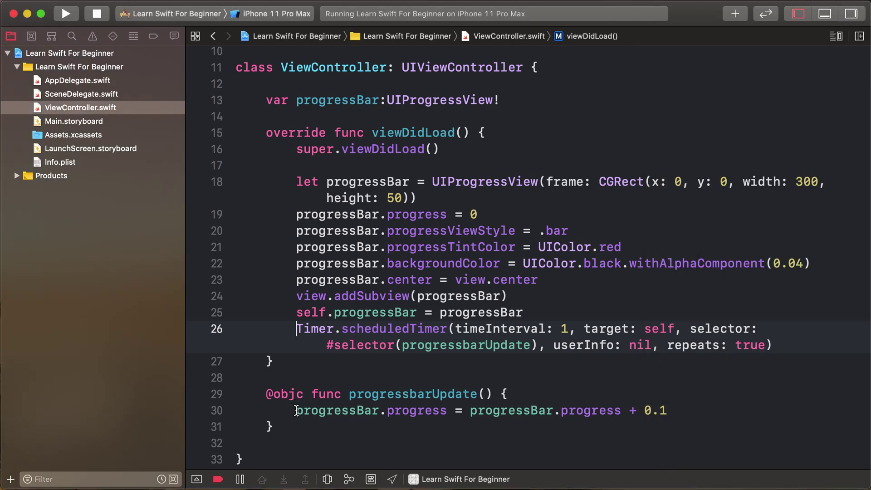
left_click(507, 394)
Add print(progressBar.progress) to the update function and run the app with Cmd+R
key("Return")
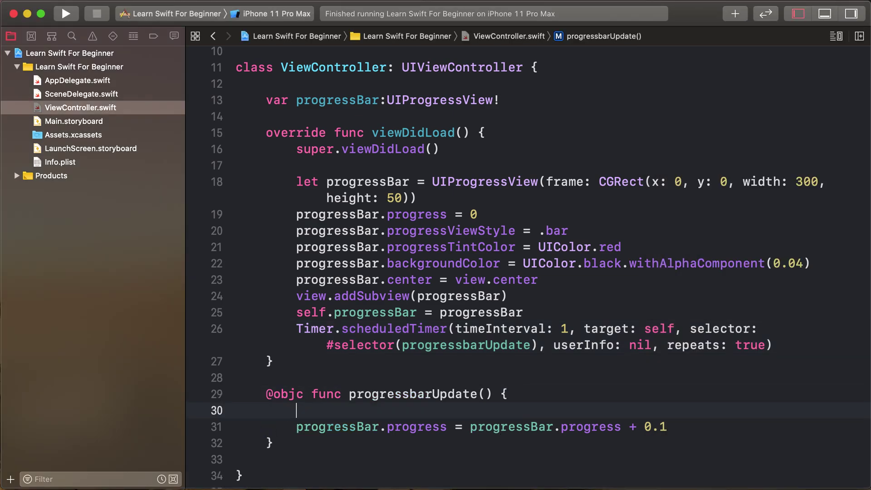
type("ro")
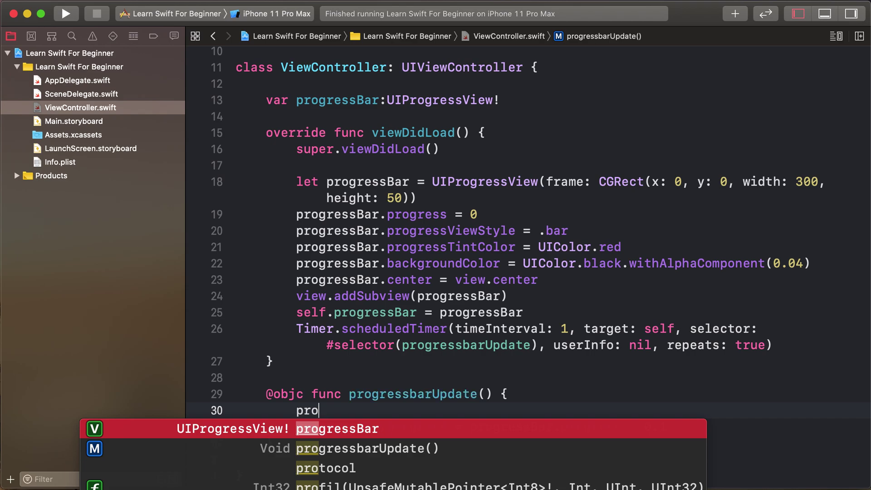
key("BackSpace")
key("Return")
key("BackSpace")
key("BackSpace")
key("BackSpace")
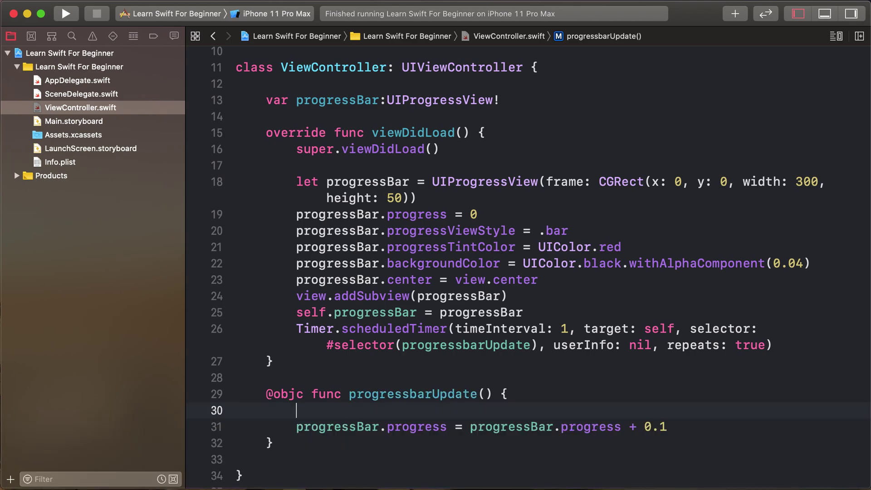
type("prin")
key("Return")
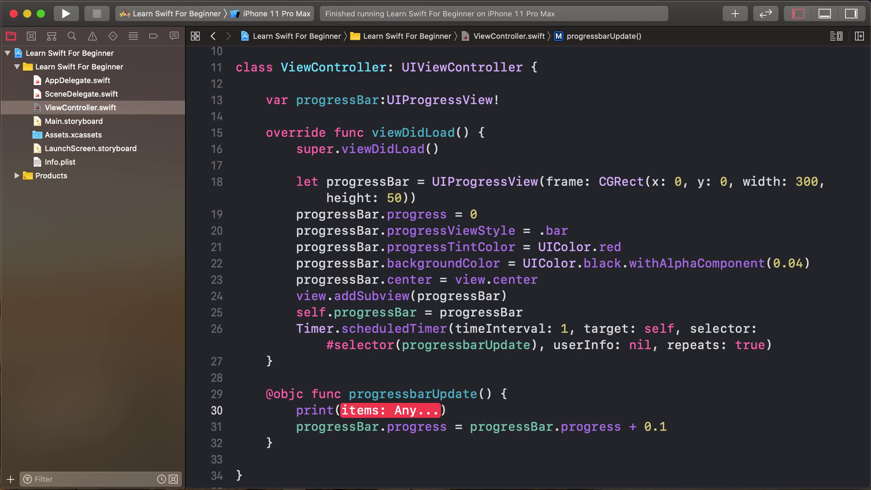
type("pro")
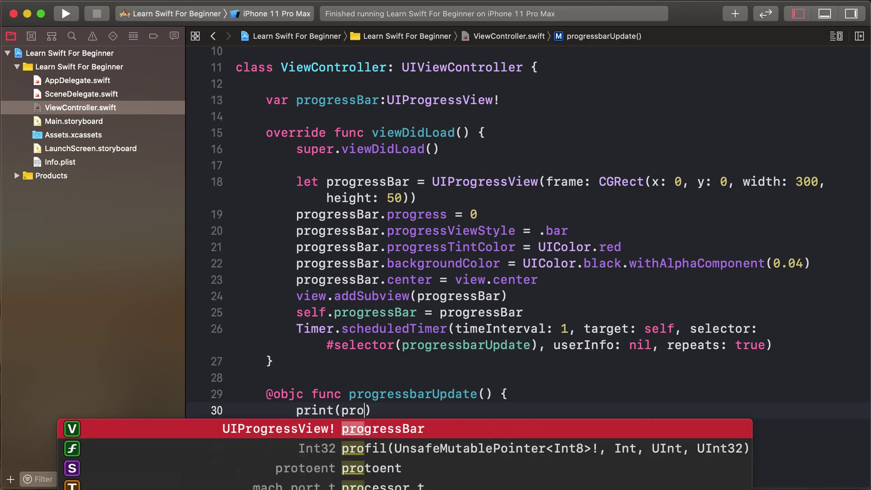
key("Return")
type(".pr")
key("Down")
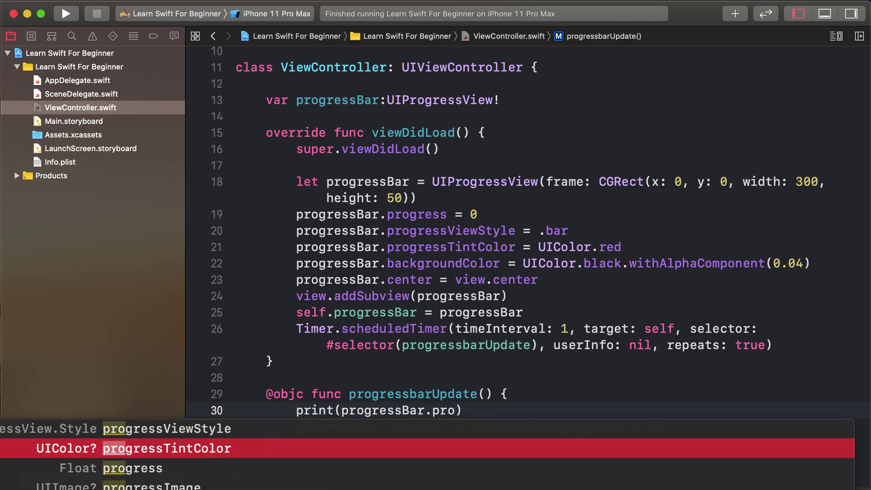
key("Down")
key("Return")
key("super+r")
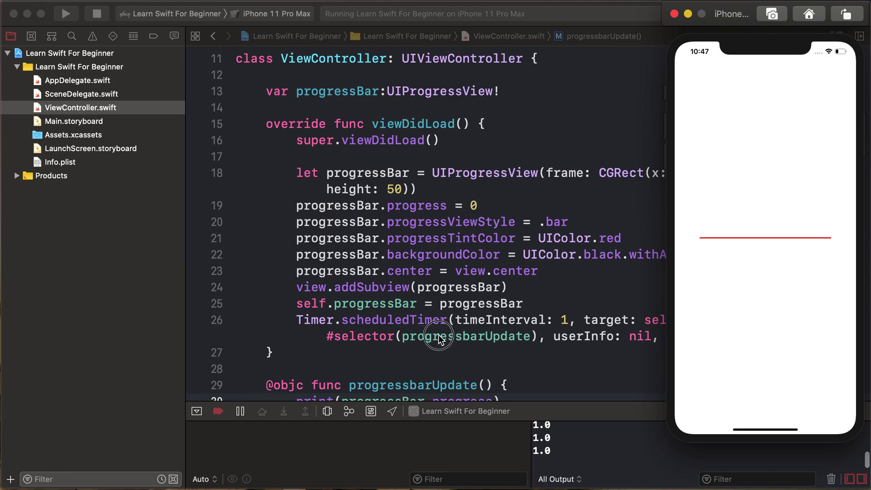
left_click(449, 345)
Stop the app and declare var timer:Timer! on line 14
left_click(97, 14)
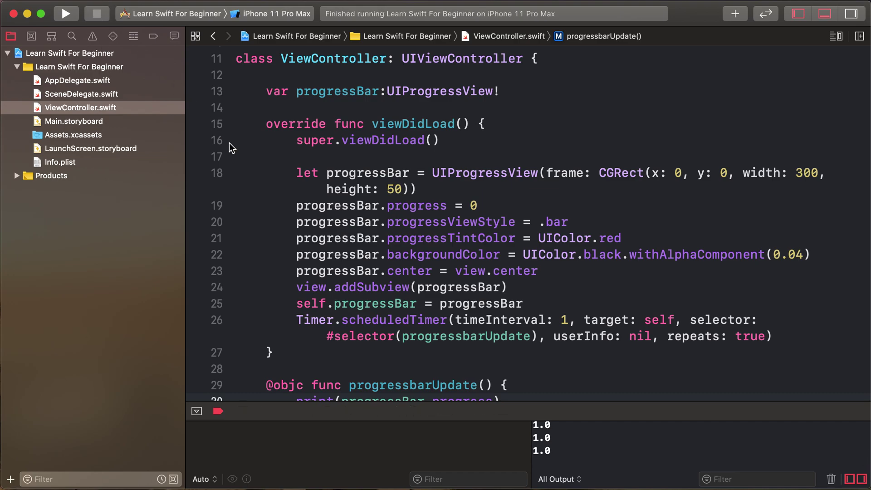
scroll(229, 142, "up", 1)
left_click(270, 125)
type("va")
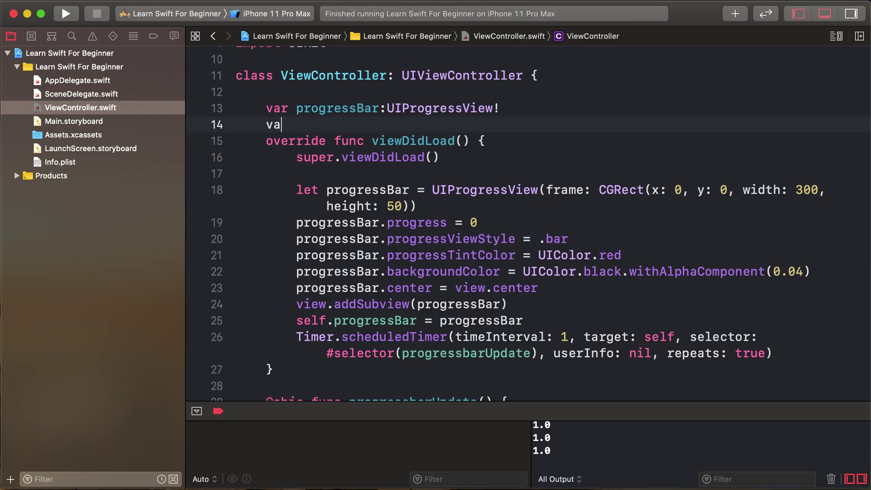
type("r titme")
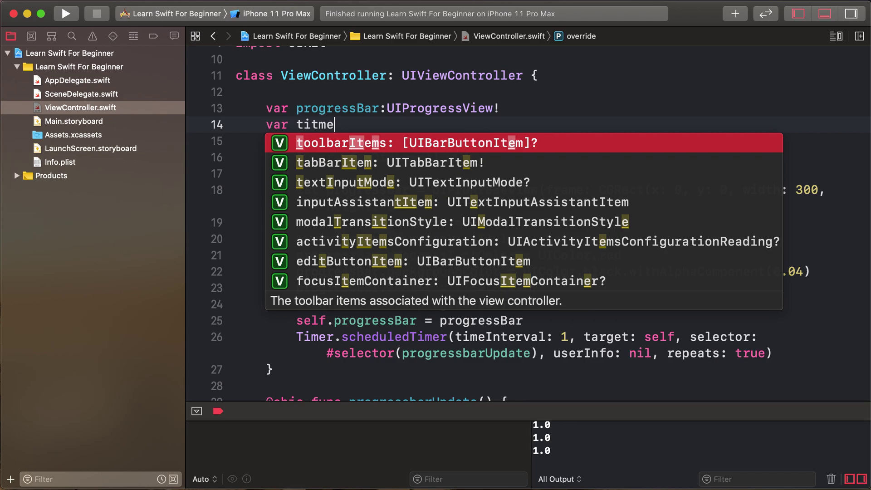
key("BackSpace")
key("BackSpace")
type("=")
key("BackSpace")
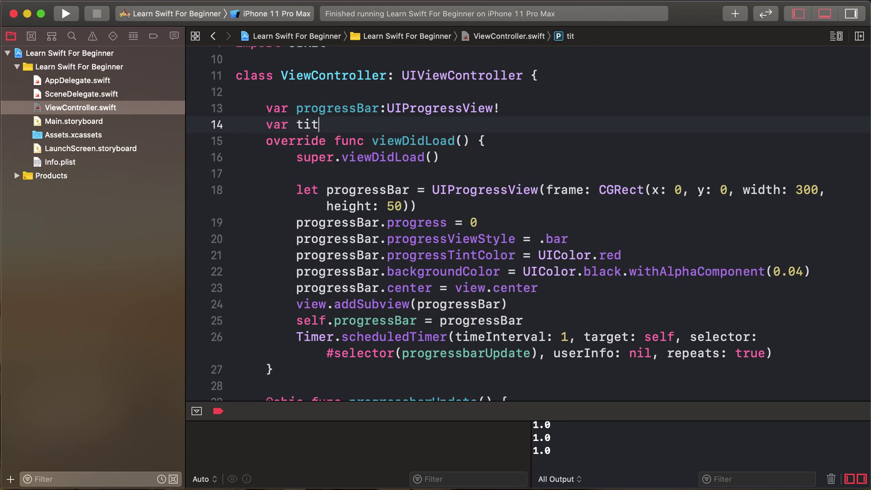
type("mer:")
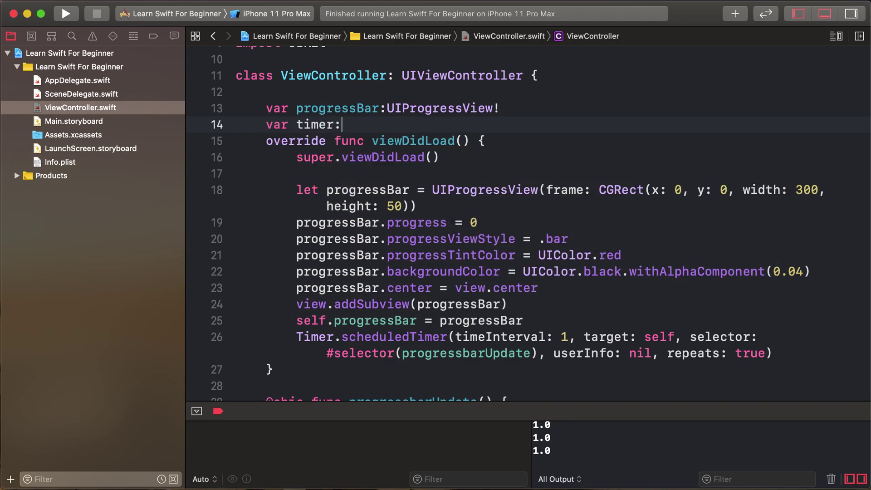
type("Timer!")
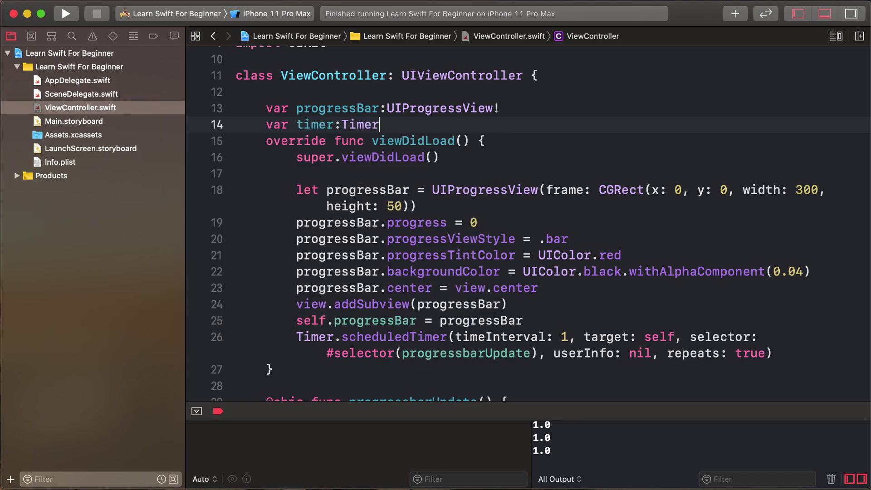
key("Return")
Assign the scheduled Timer to timer on line 27 and open a line after the increment
double_click(307, 125)
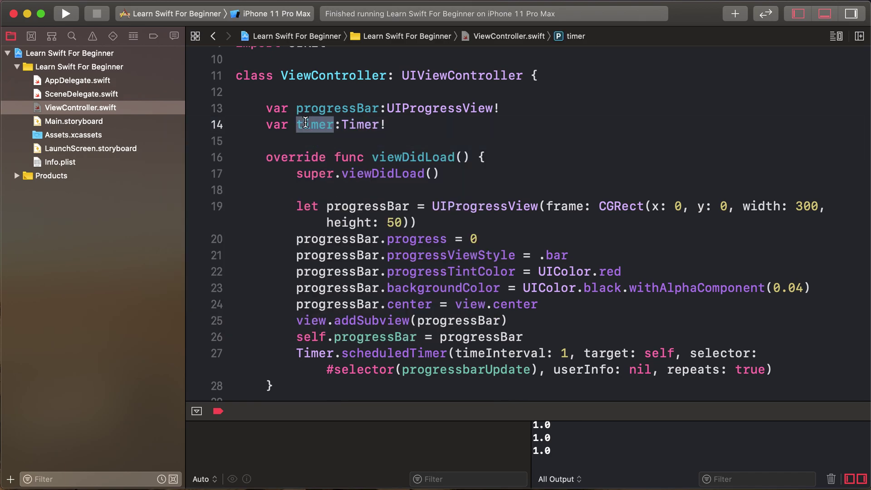
scroll(305, 122, "down", 3)
scroll(305, 123, "down", 1)
left_click(297, 308)
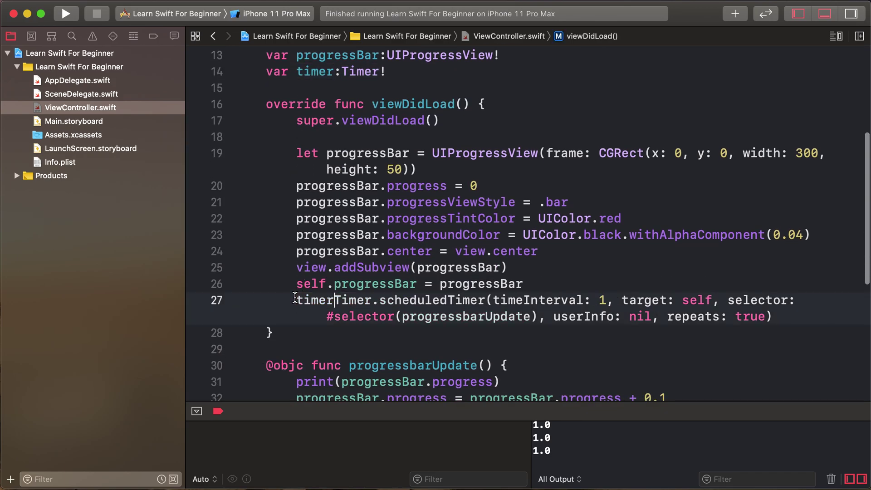
type("timer =")
double_click(312, 300)
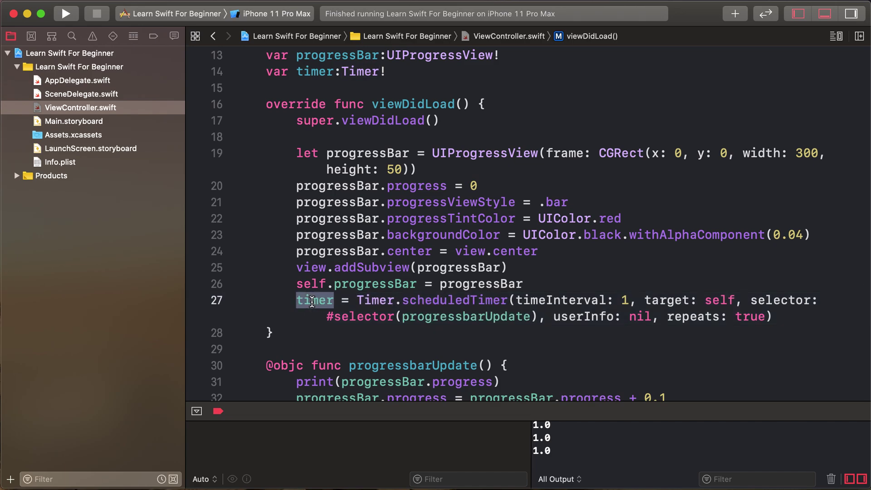
scroll(312, 302, "down", 3)
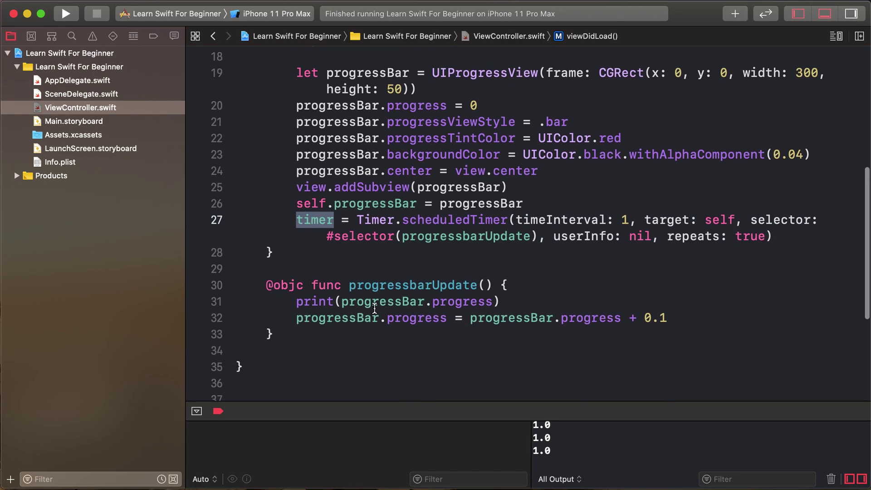
left_click(673, 317)
key("Return")
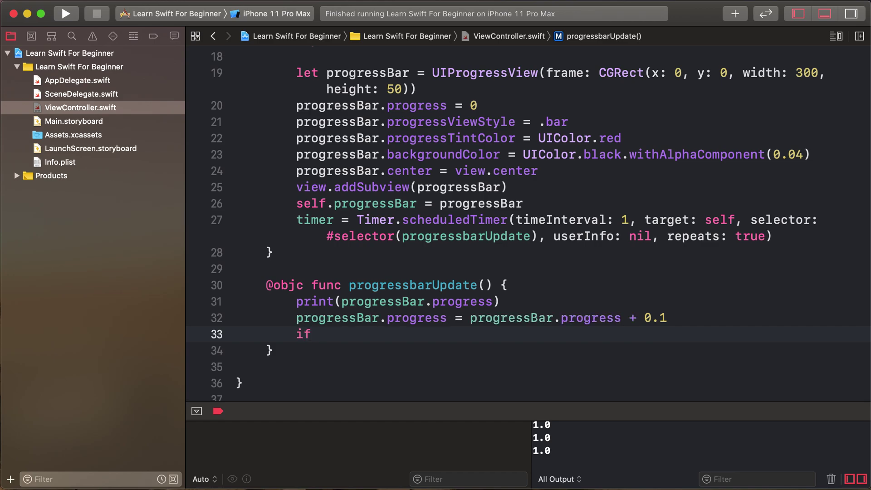
type("pro")
Write if progressBar.progress == 1 { timer.invalidate() } using autocomplete
key("Tab")
type(".")
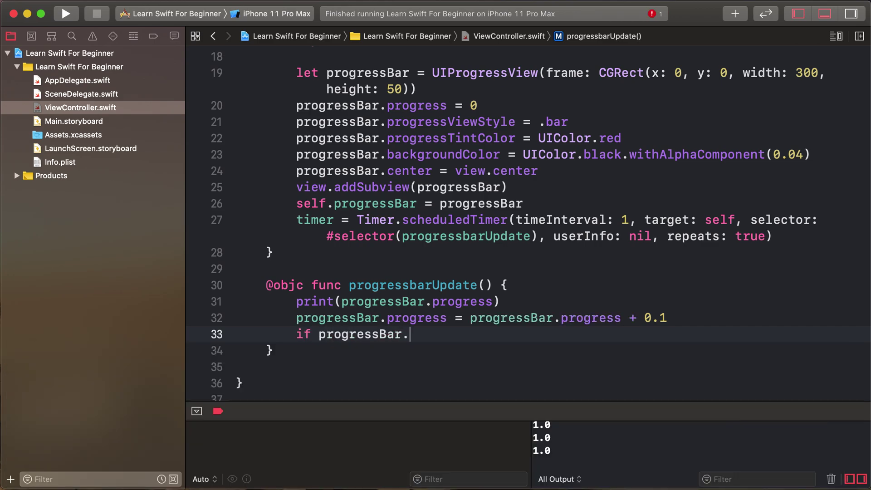
type("pro")
key("Tab")
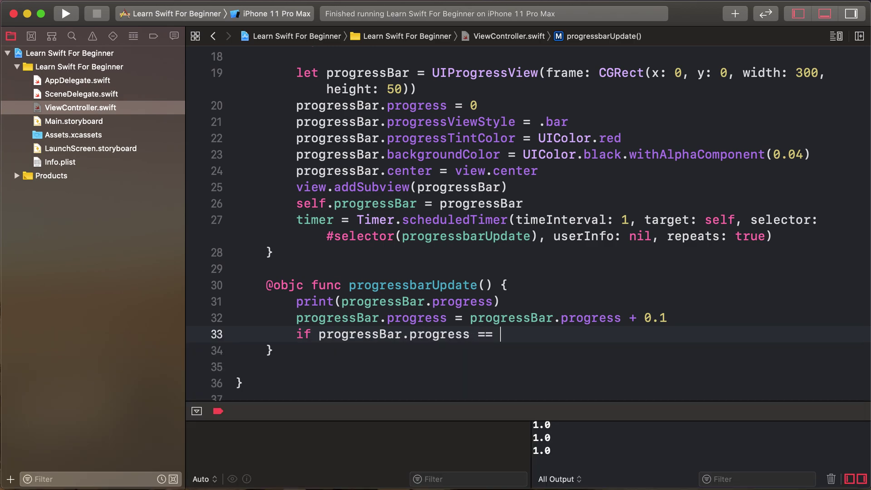
type("{")
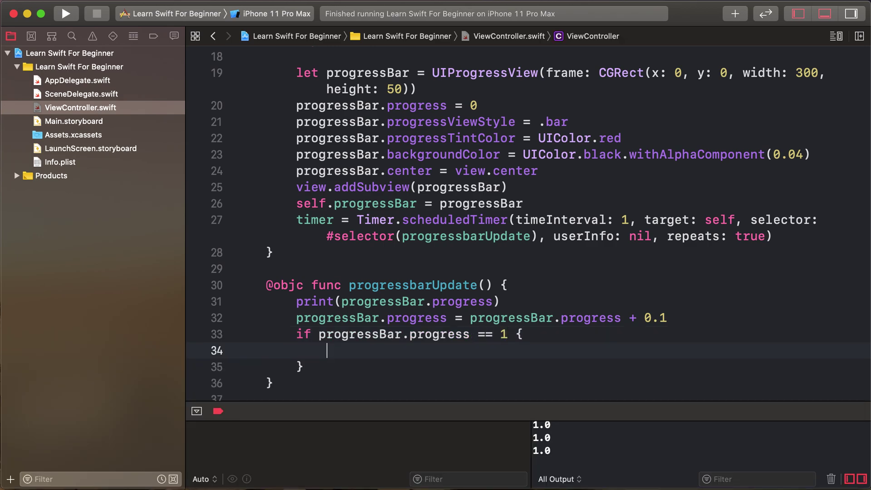
key("Return")
type("ti")
key("Tab")
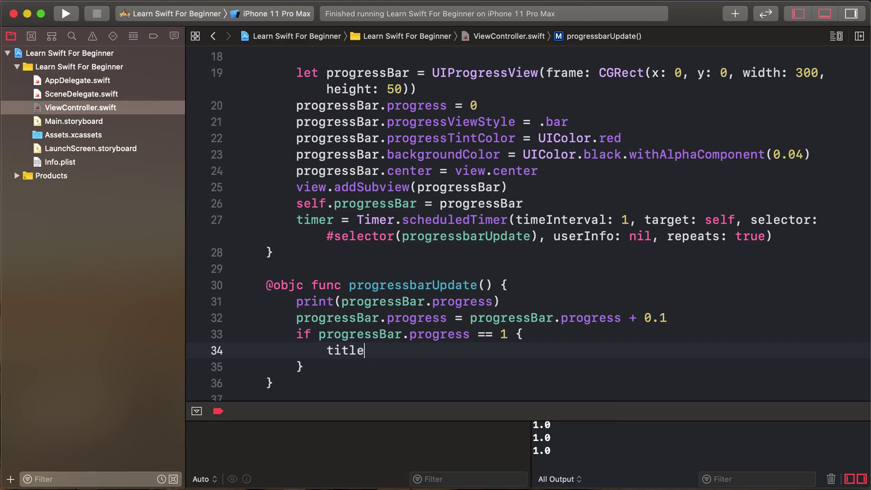
key("BackSpace")
key("BackSpace")
key("BackSpace")
type("timer")
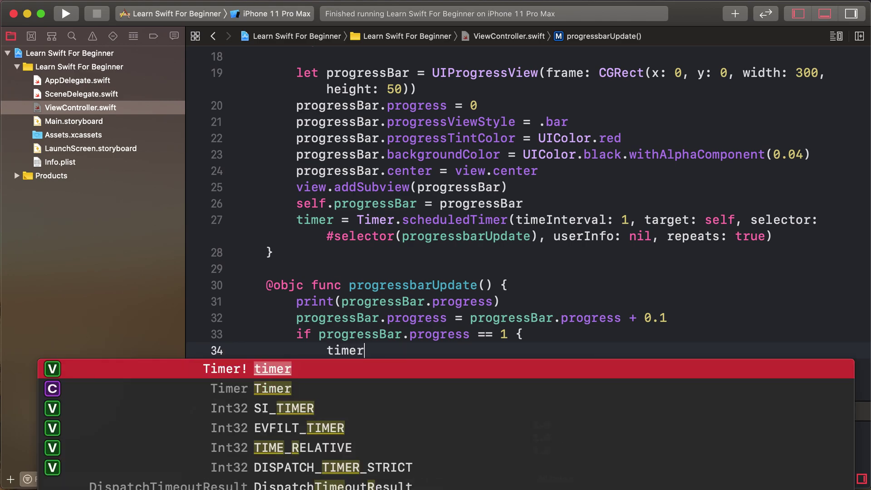
type(".in")
key("Return")
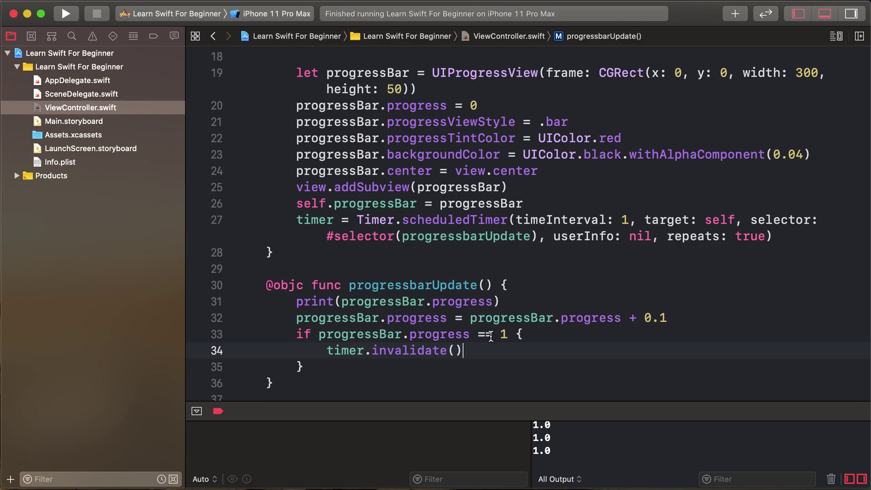
Check the condition on line 33 and rerun the app
left_click(372, 330)
left_click(499, 334)
key("Right")
key("Right")
left_click(66, 13)
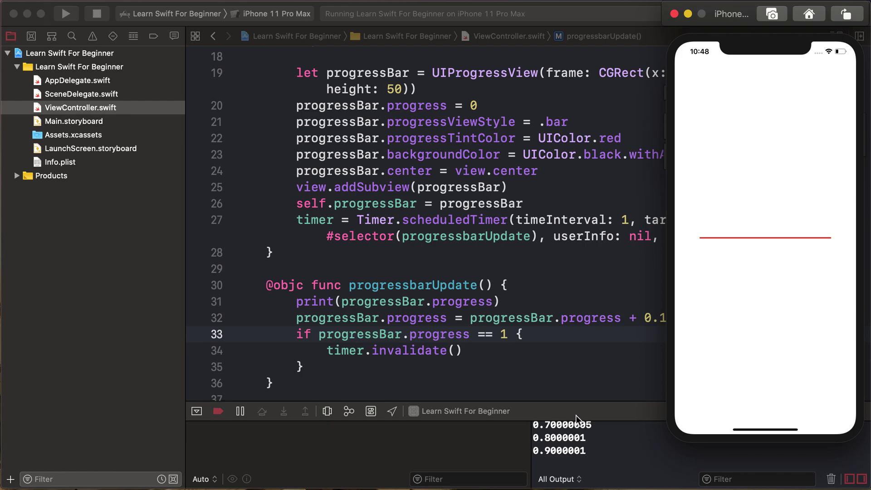
Enlarge the debug console, review progressbarUpdate's lines, and select the print line
left_click_drag(575, 414, 569, 322)
scroll(524, 204, "down", 5)
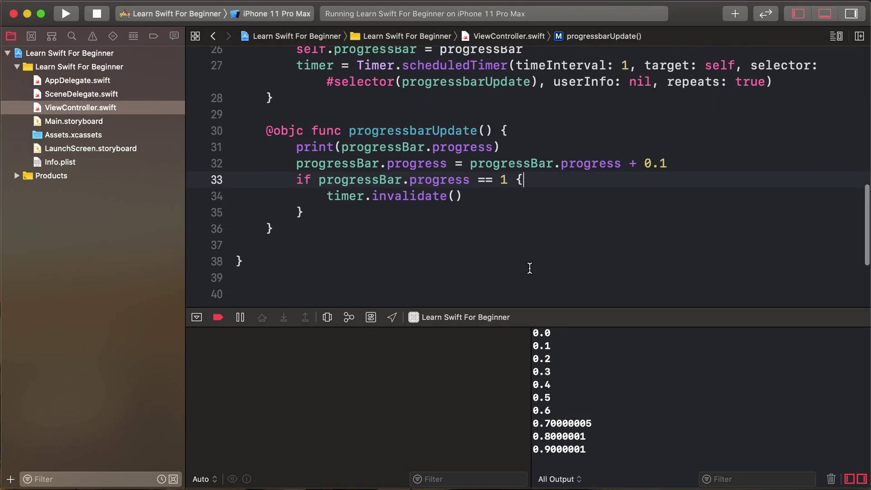
double_click(595, 163)
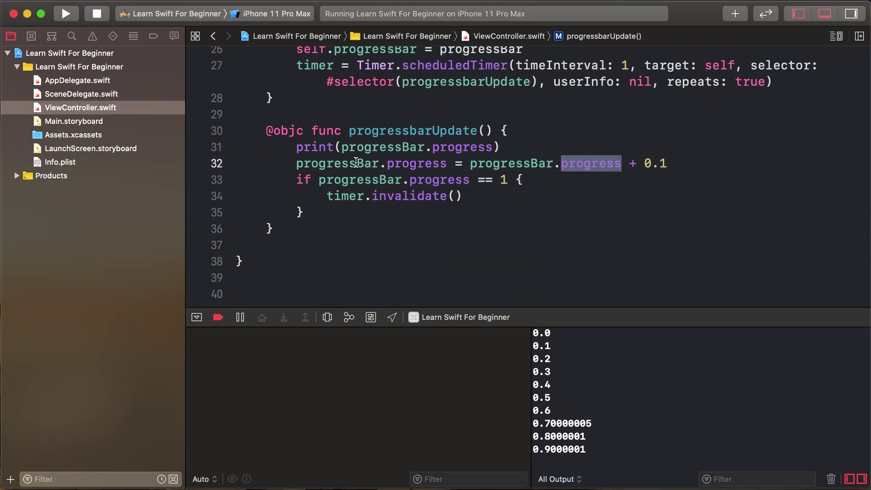
left_click(364, 180)
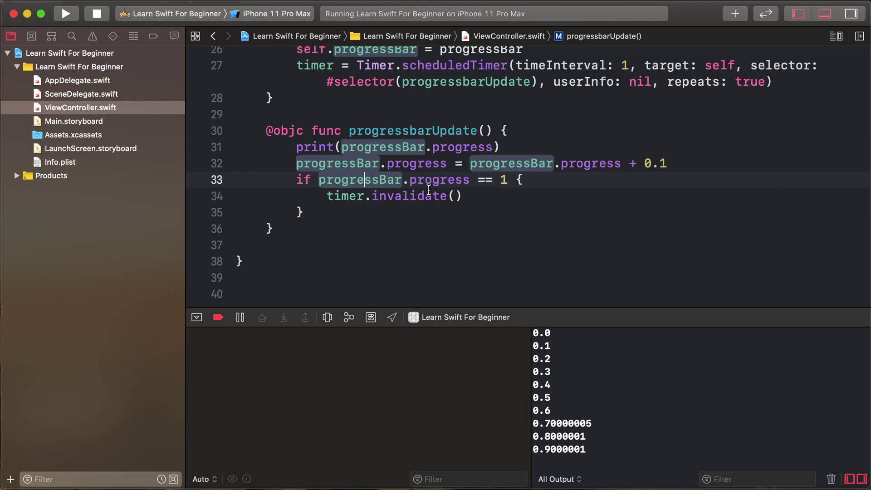
left_click(416, 196)
double_click(343, 195)
left_click(384, 196)
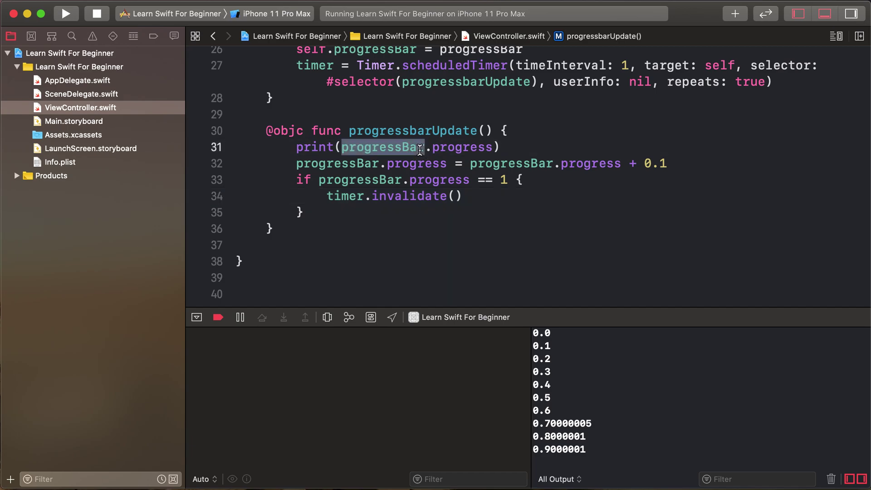
triple_click(419, 150)
Move the print line below the 0.1 increment, rerun with Cmd+R, and enlarge the console
key("alt+super+bracketright")
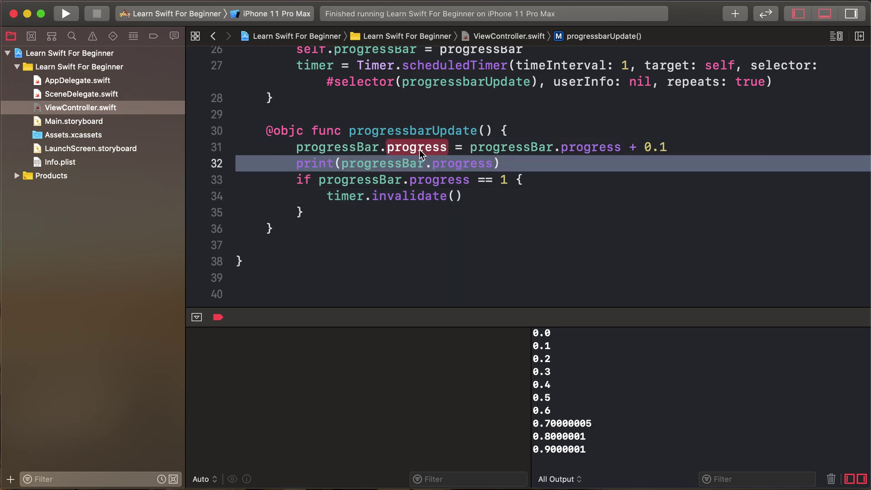
key("super+r")
left_click_drag(521, 317, 526, 271)
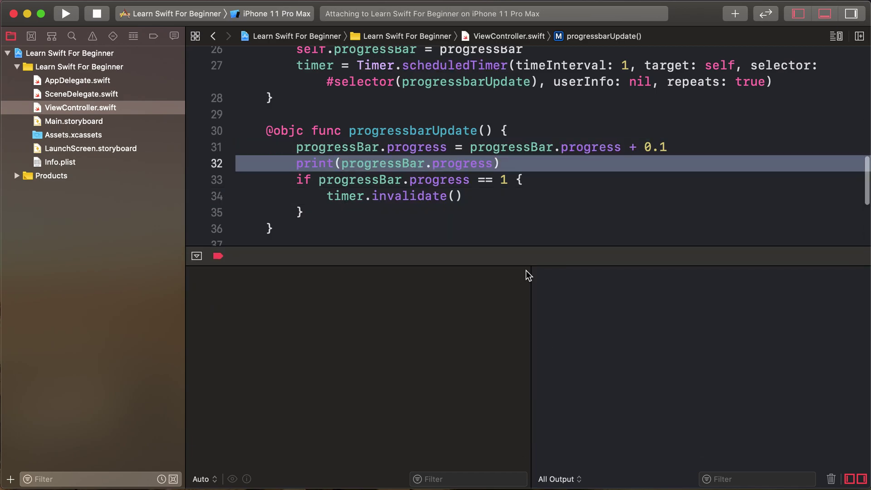
left_click(310, 314)
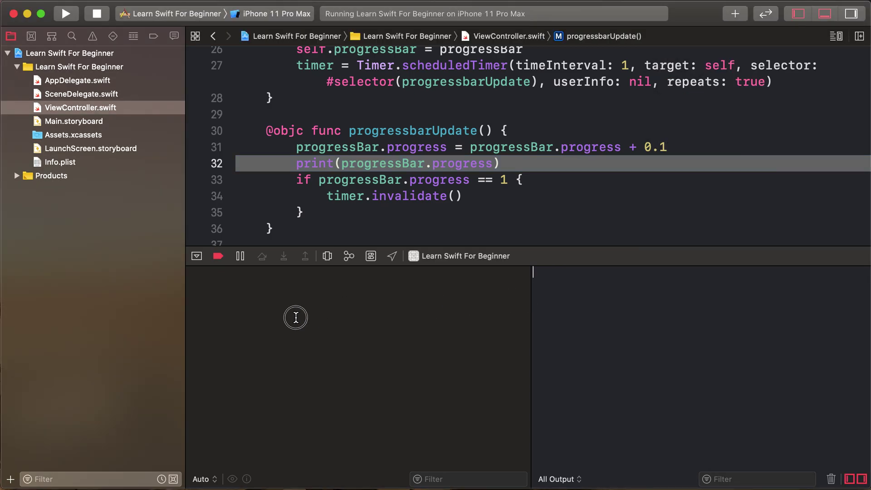